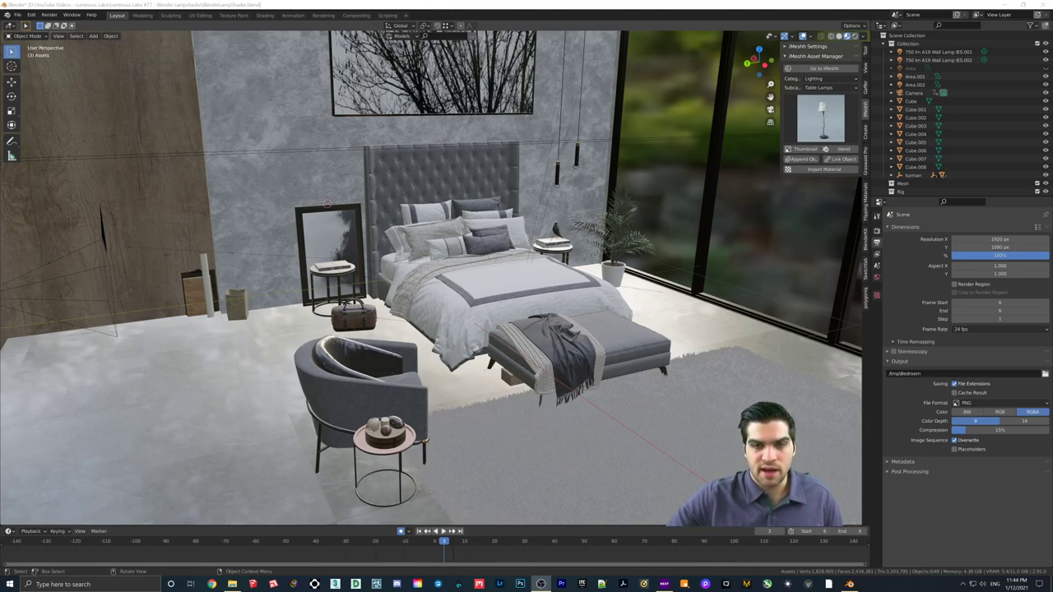
Orbit and zoom the view in on the nightstand and mirror next to the bed.
{"action": "middle_click_drag", "start_coordinate": [263, 266], "coordinate": [279, 286]}
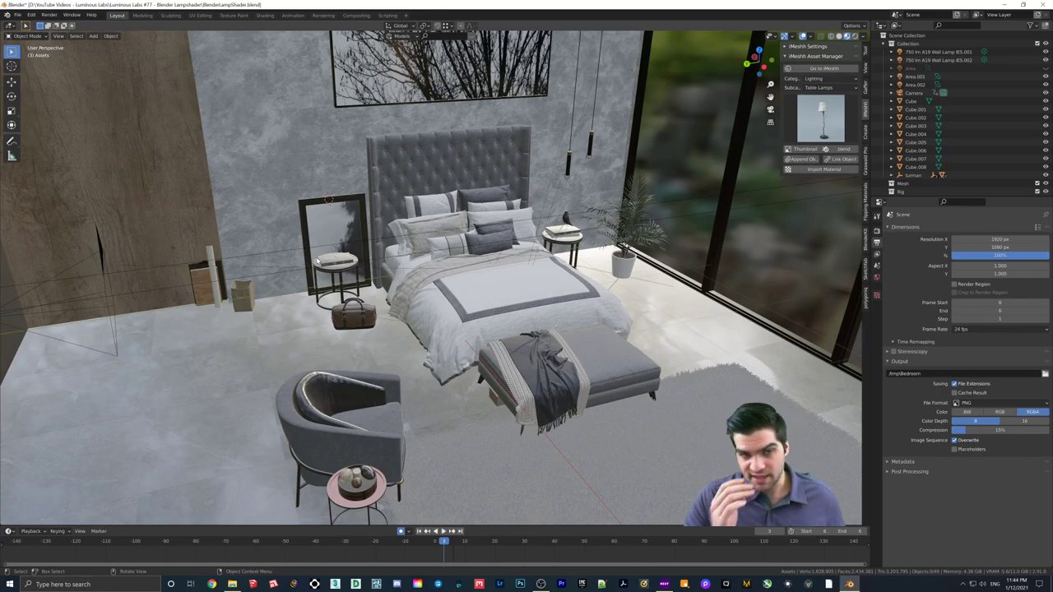
{"action": "scroll", "coordinate": [347, 282], "scroll_direction": "up", "scroll_amount": 6}
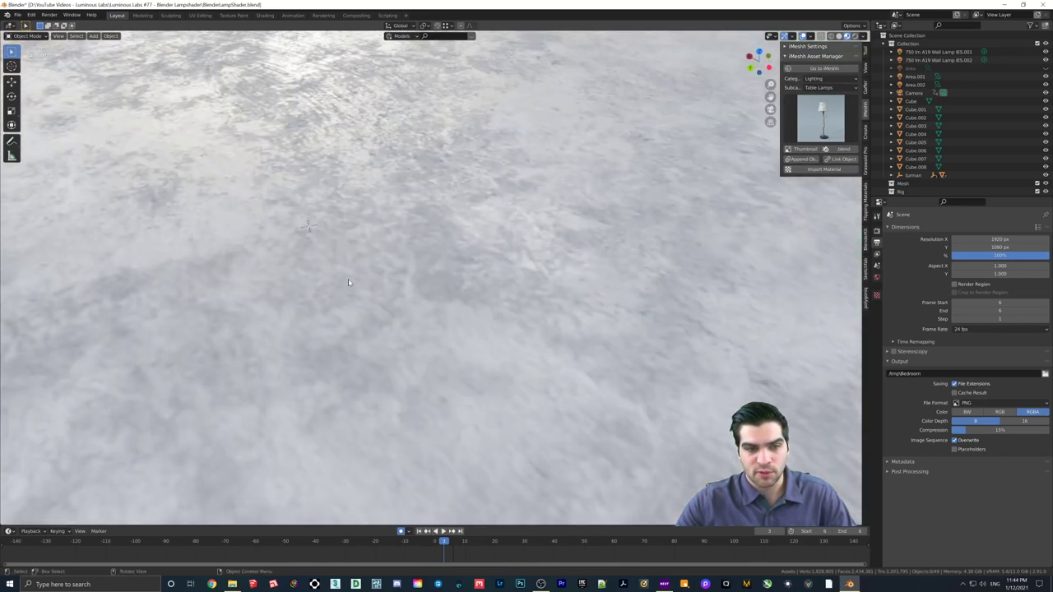
{"action": "scroll", "coordinate": [347, 282], "scroll_direction": "down", "scroll_amount": 6}
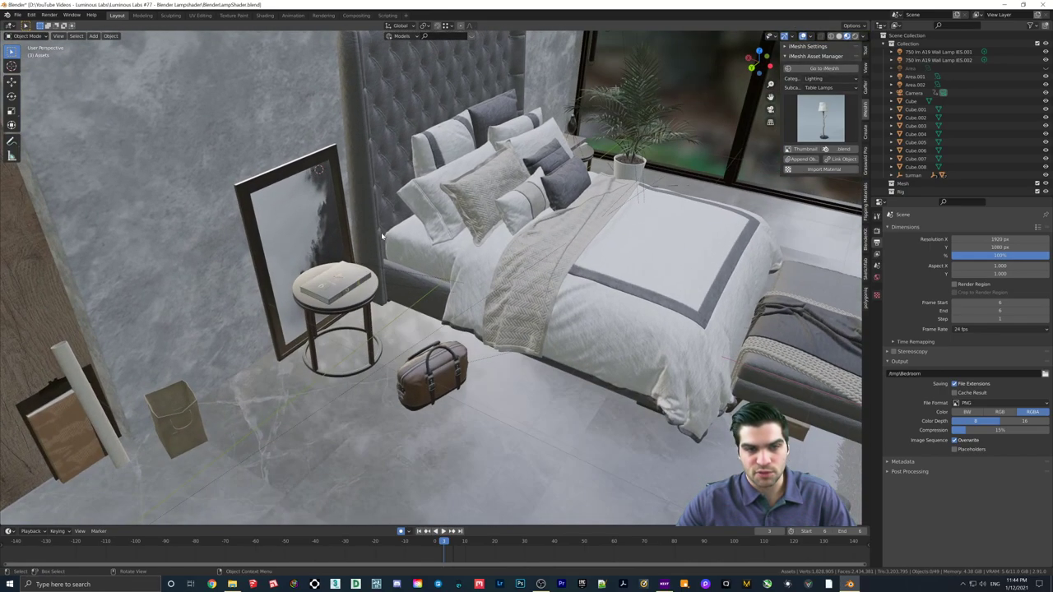
{"action": "scroll", "coordinate": [380, 237], "scroll_direction": "up", "scroll_amount": 3}
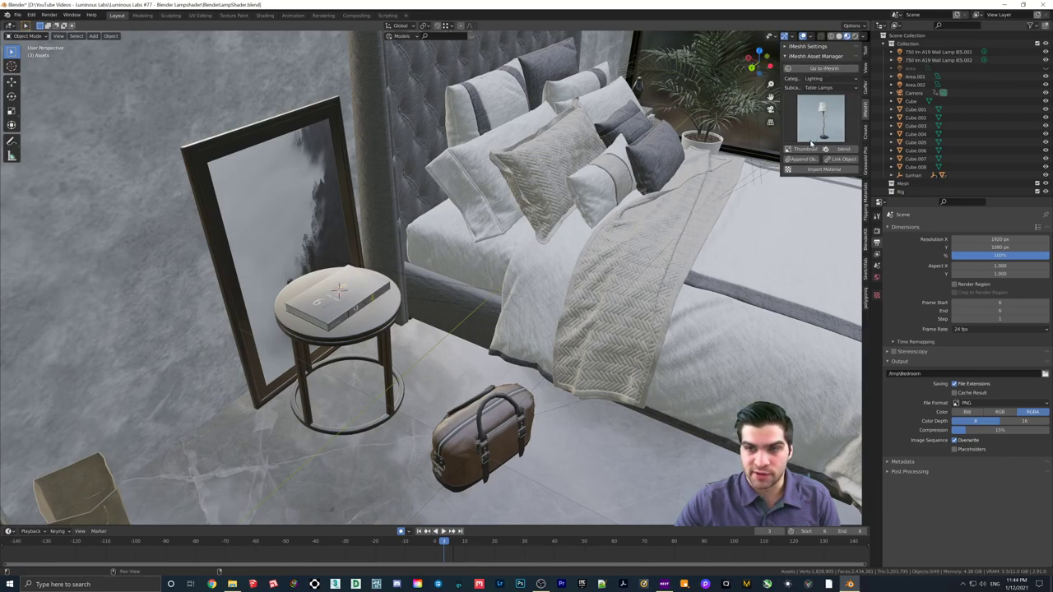
Append the branch-stemmed Table Lamps asset onto the nightstand and orbit closer to it.
{"action": "left_click", "coordinate": [809, 161]}
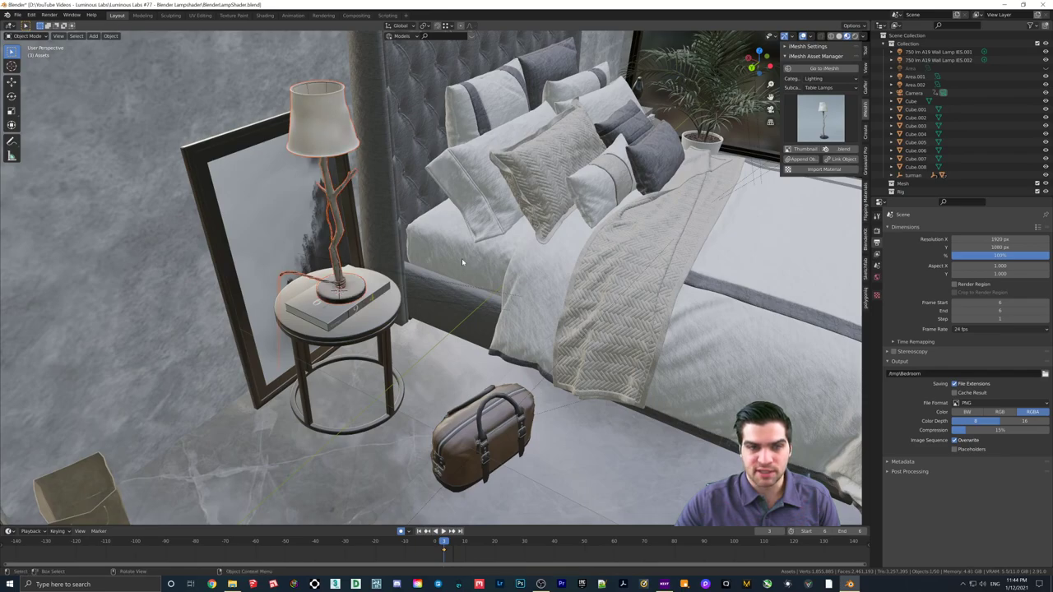
{"action": "middle_click_drag", "start_coordinate": [346, 165], "coordinate": [247, 135]}
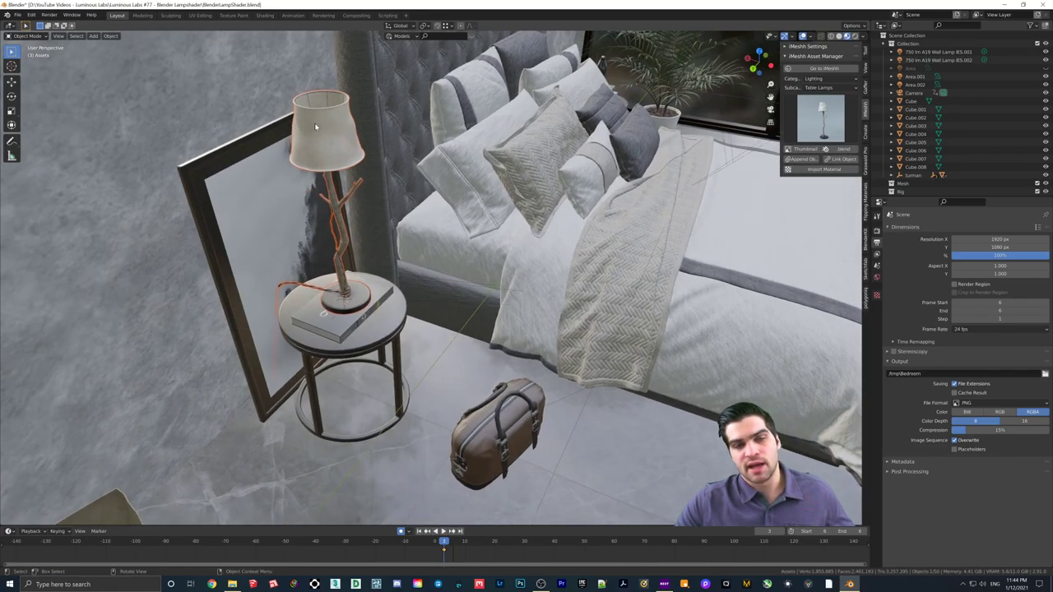
{"action": "middle_click_drag", "start_coordinate": [314, 123], "coordinate": [367, 134]}
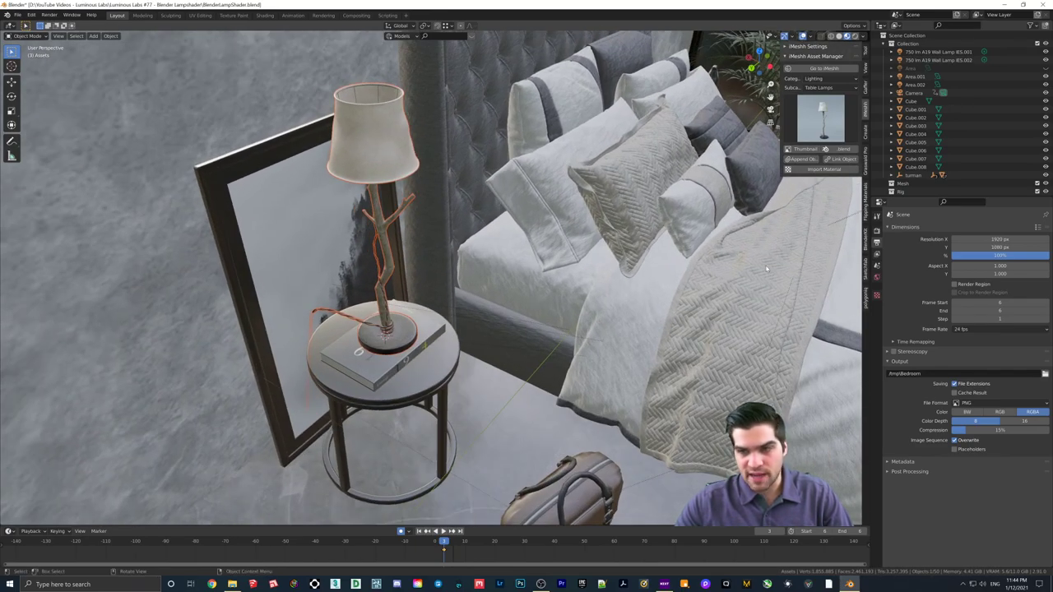
Select the lamp and add an empty second slot in Material Properties.
{"action": "left_click", "coordinate": [381, 238]}
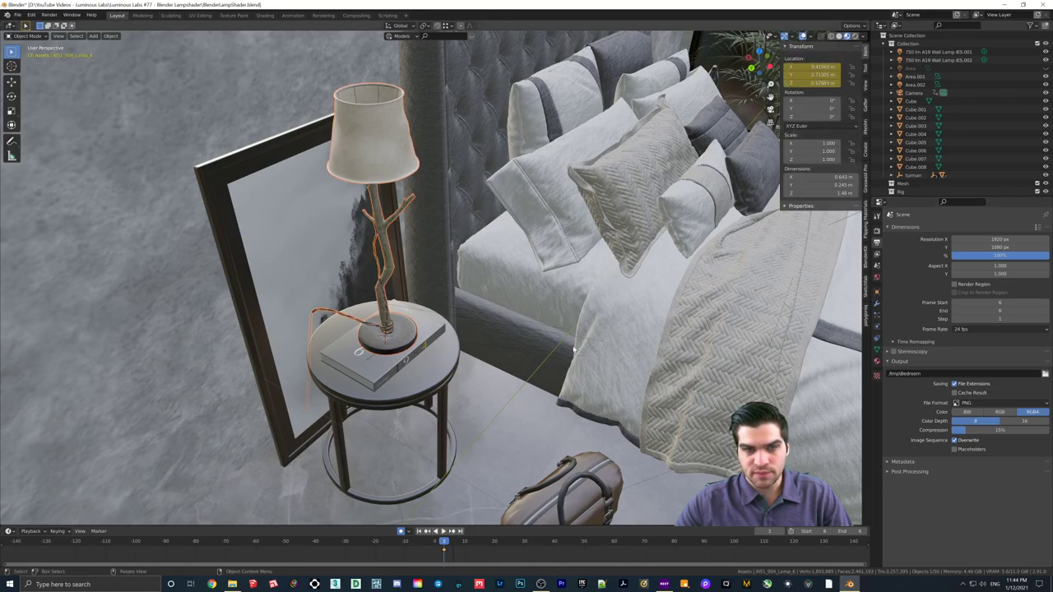
{"action": "left_click", "coordinate": [877, 360]}
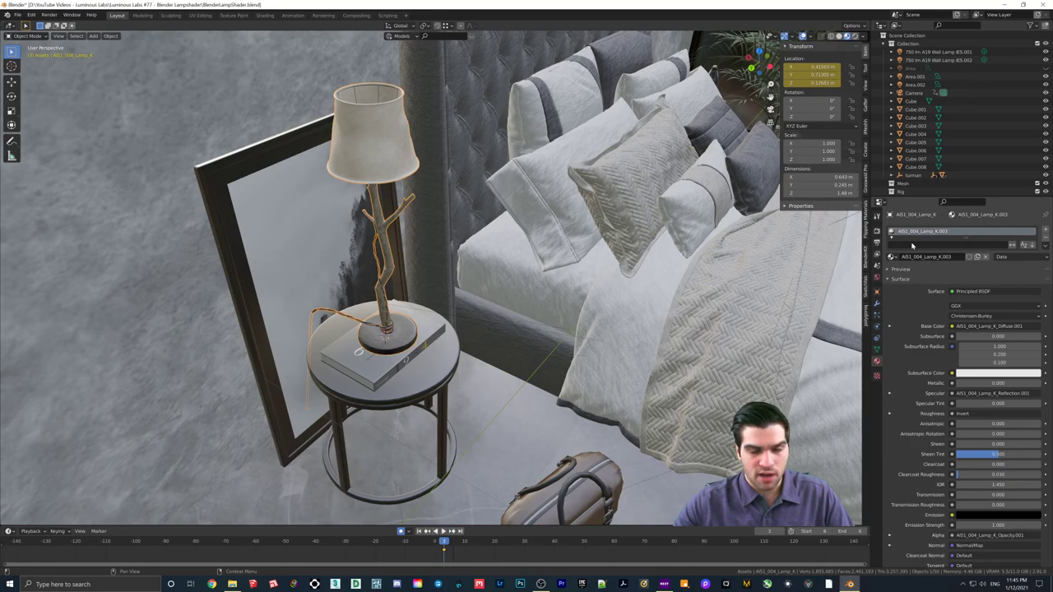
{"action": "left_click", "coordinate": [1046, 231]}
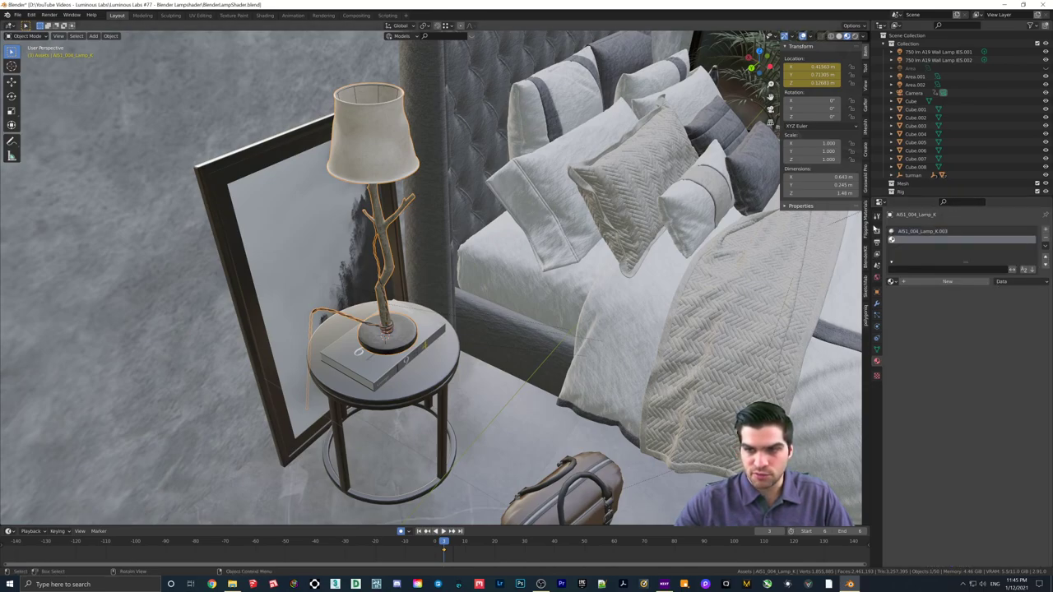
Assign the existing AI51_004_Lamp_K.001 material to the new slot.
{"action": "left_click", "coordinate": [948, 282]}
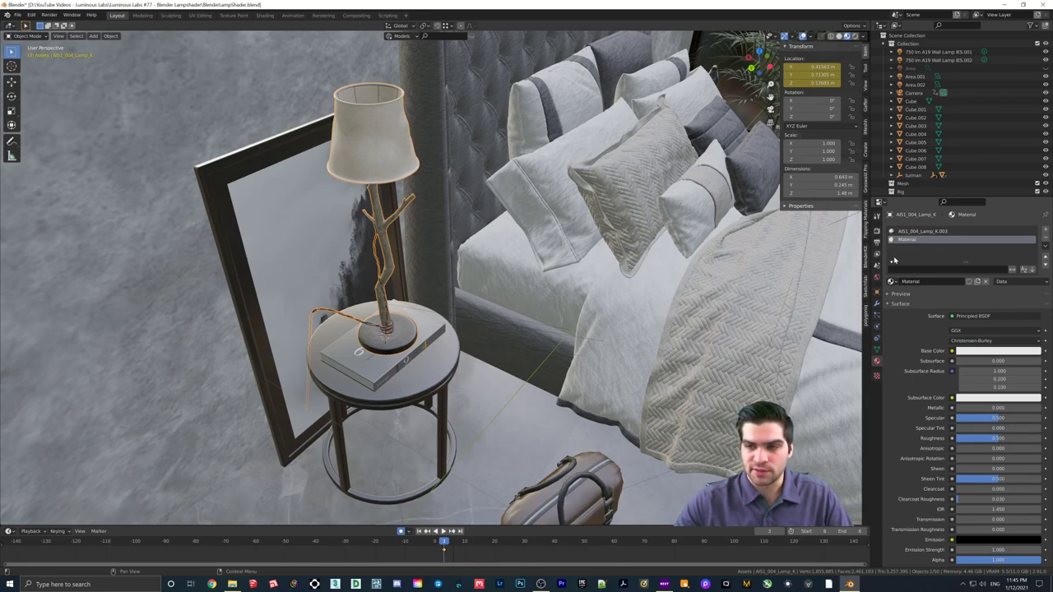
{"action": "key", "text": "ctrl+z"}
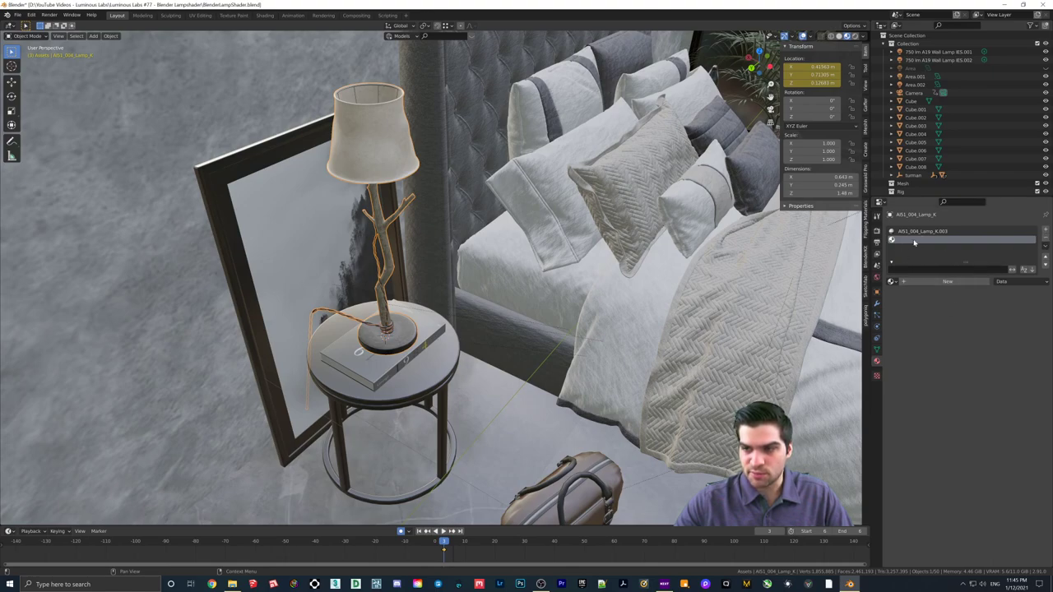
{"action": "left_click", "coordinate": [891, 282]}
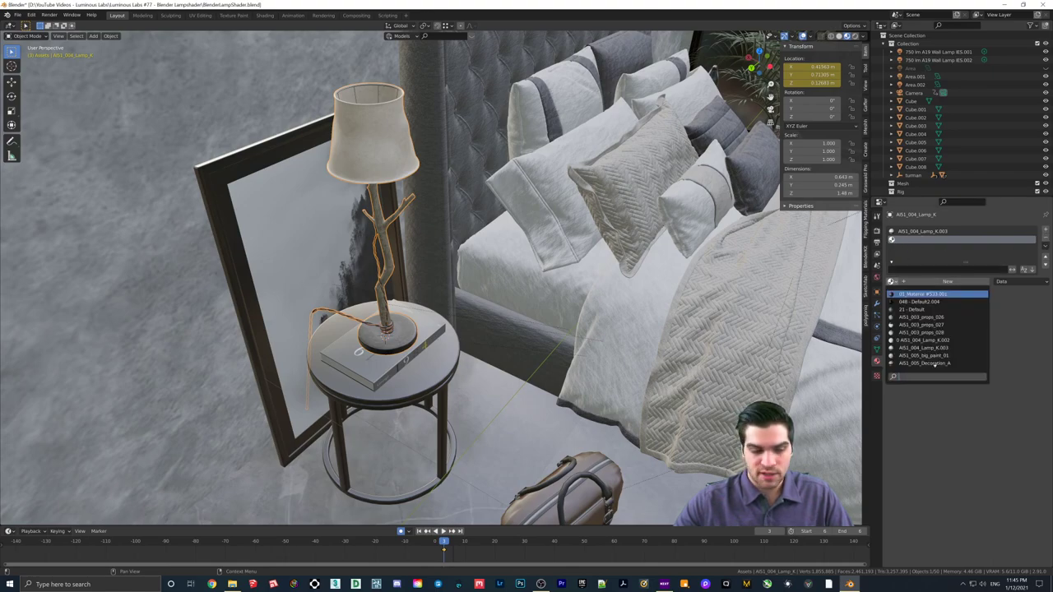
{"action": "type", "text": "ais1"}
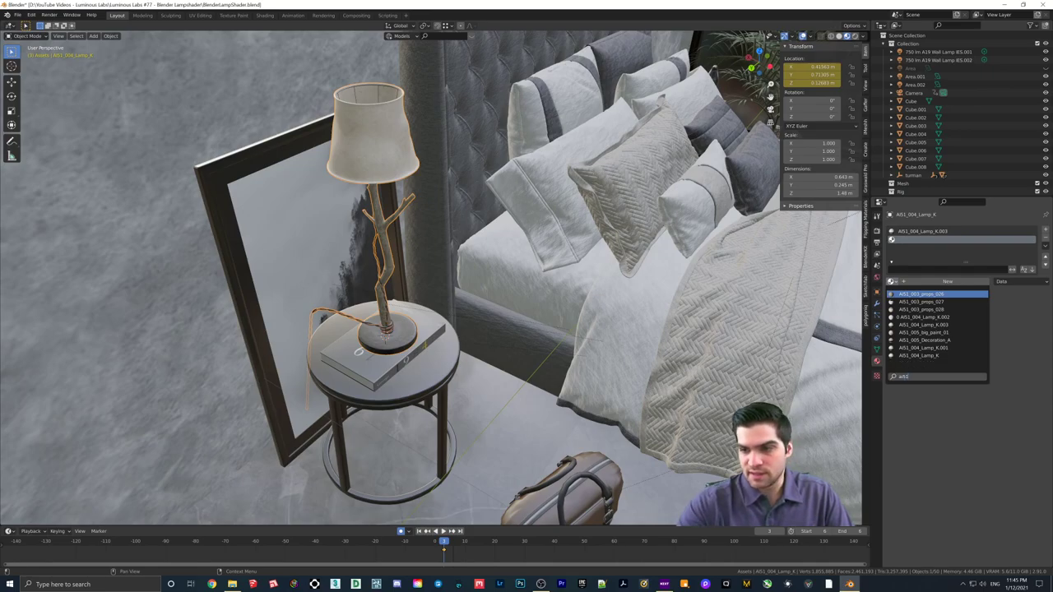
{"action": "key", "text": "Down"}
{"action": "key", "text": "Down"}
{"action": "key", "text": "Down"}
{"action": "key", "text": "Down"}
{"action": "key", "text": "Down"}
{"action": "key", "text": "Down"}
{"action": "key", "text": "Down"}
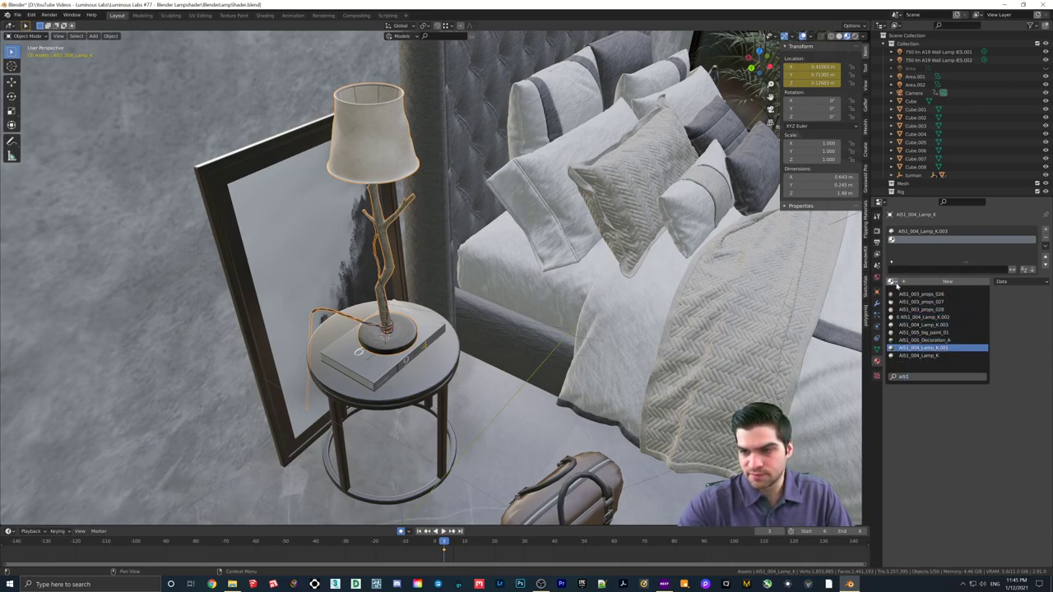
{"action": "key", "text": "Return"}
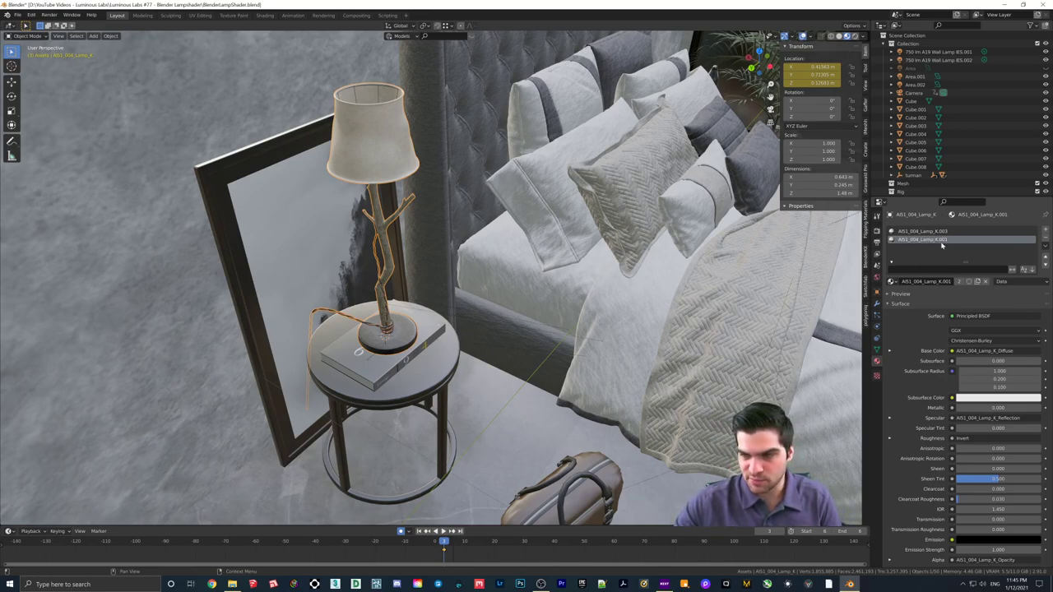
Make the lamp material single-user and select the lampshade geometry in Edit Mode.
{"action": "left_click", "coordinate": [959, 281]}
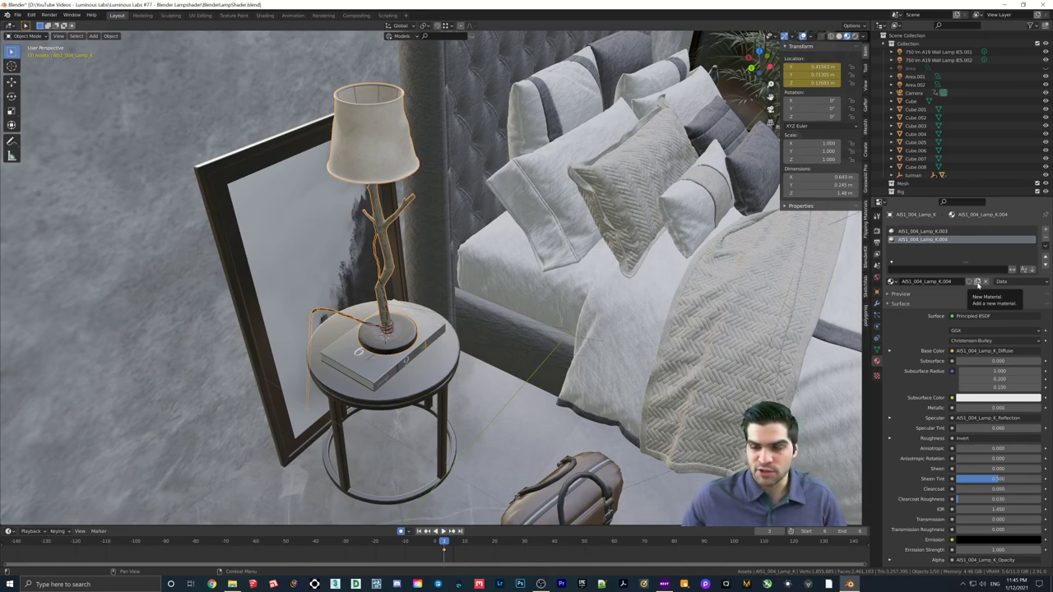
{"action": "key", "text": "Tab"}
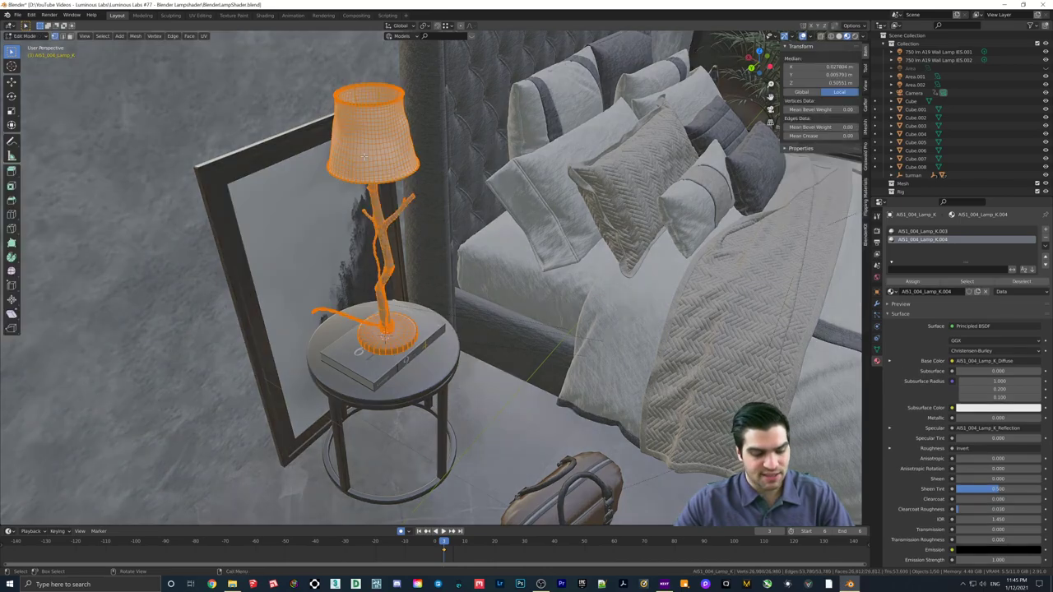
{"action": "left_click", "coordinate": [364, 157]}
{"action": "key", "text": "l"}
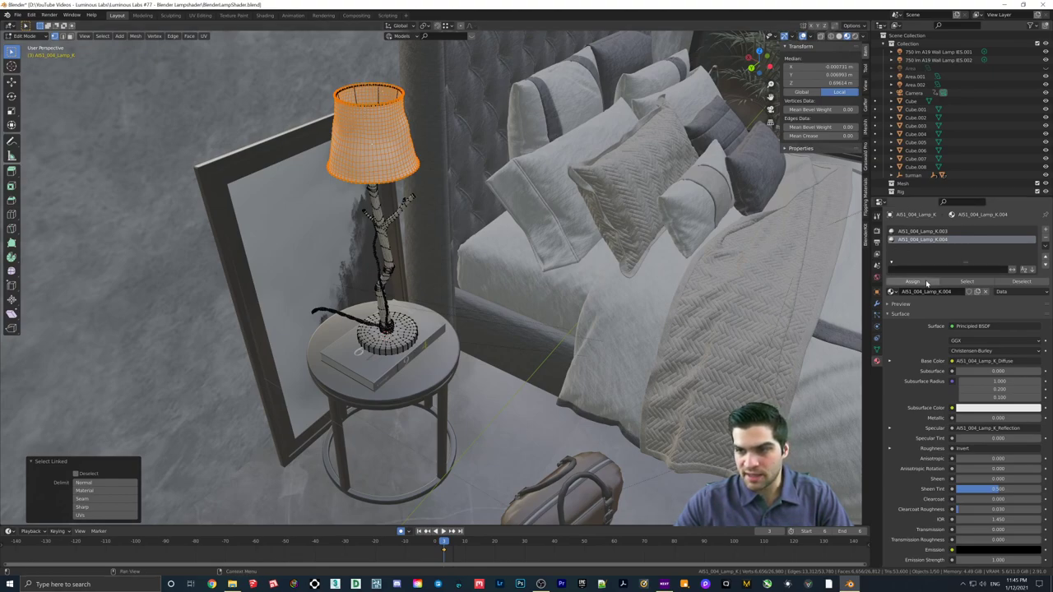
Remove the base colour texture and give the lampshade a light pink base colour.
{"action": "left_click", "coordinate": [987, 362]}
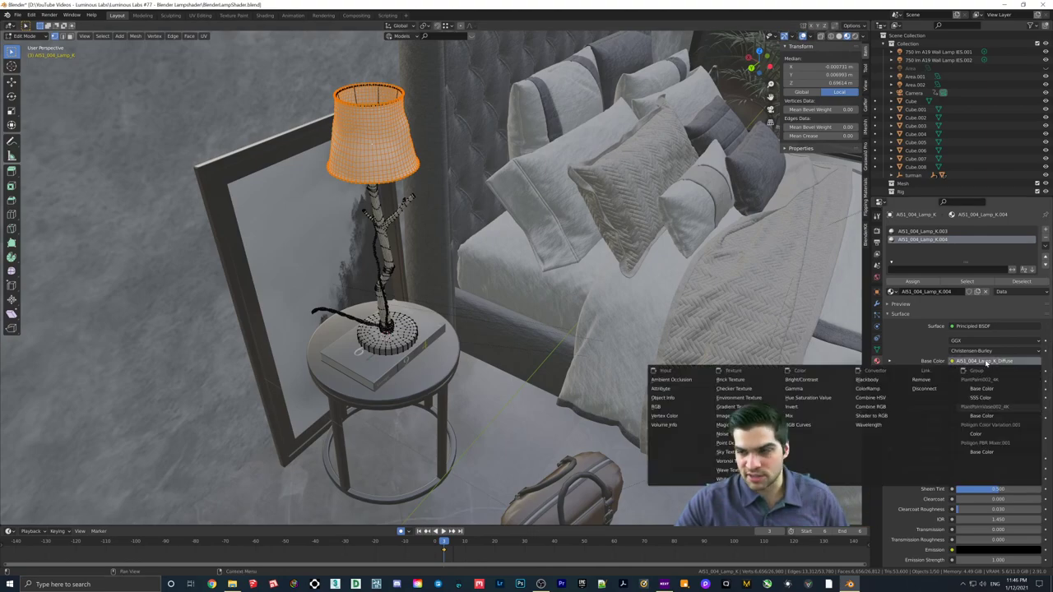
{"action": "left_click", "coordinate": [946, 383]}
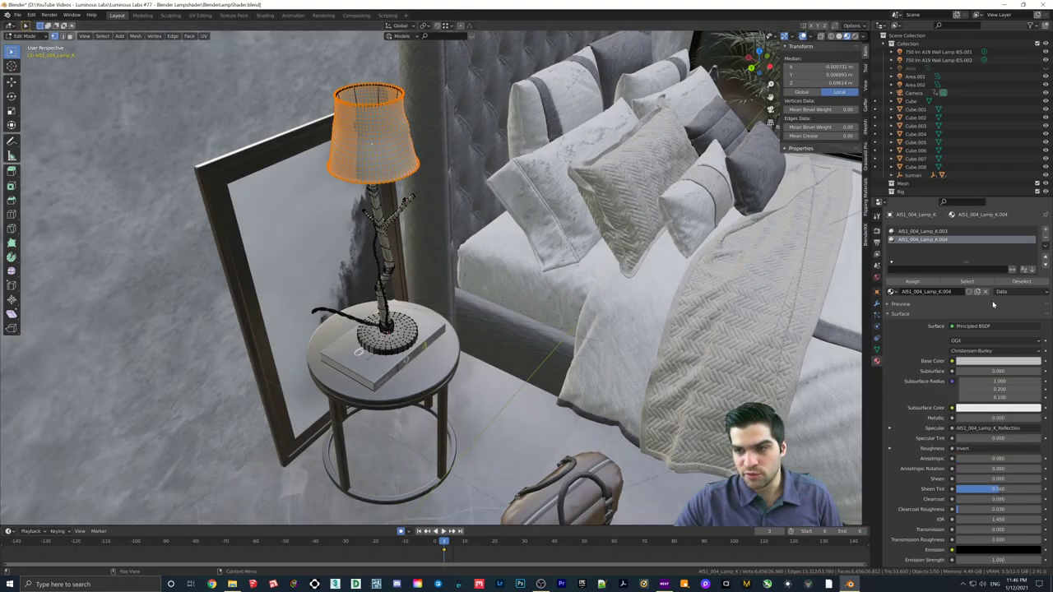
{"action": "left_click", "coordinate": [913, 282]}
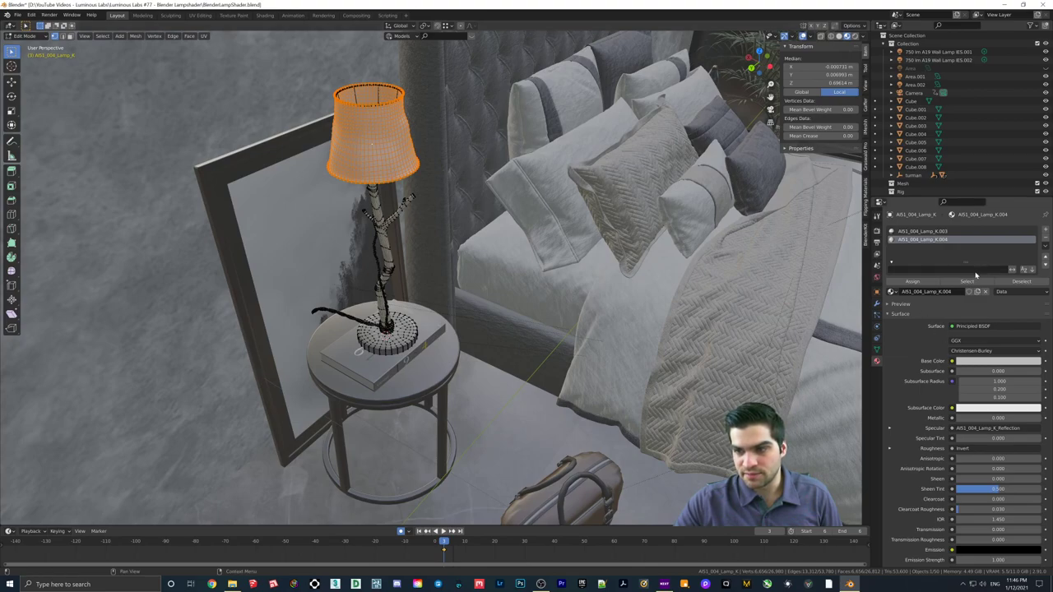
{"action": "left_click", "coordinate": [998, 362]}
{"action": "left_click", "coordinate": [987, 267]}
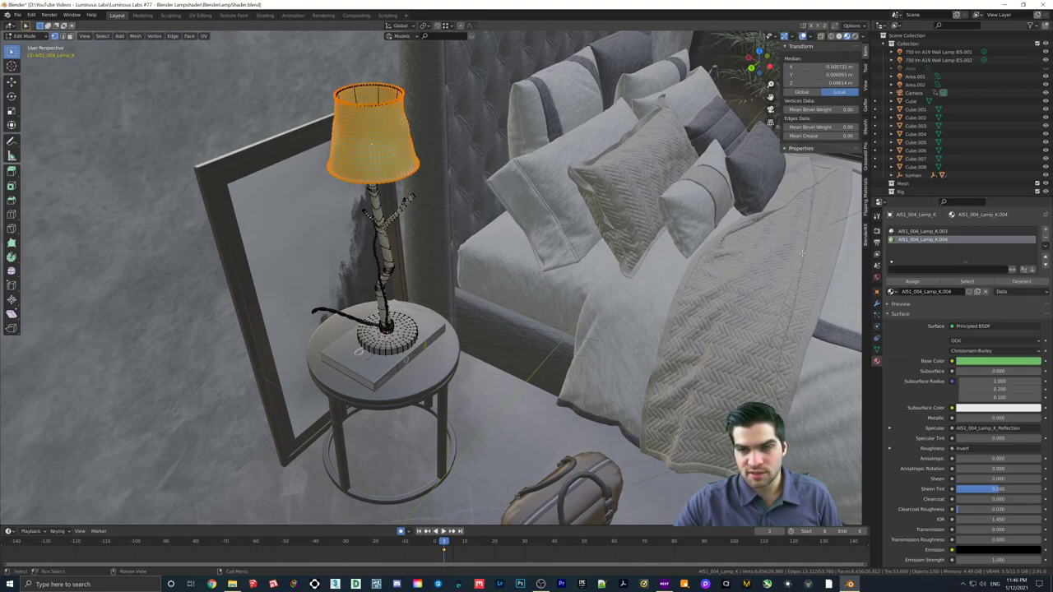
{"action": "left_click", "coordinate": [998, 361]}
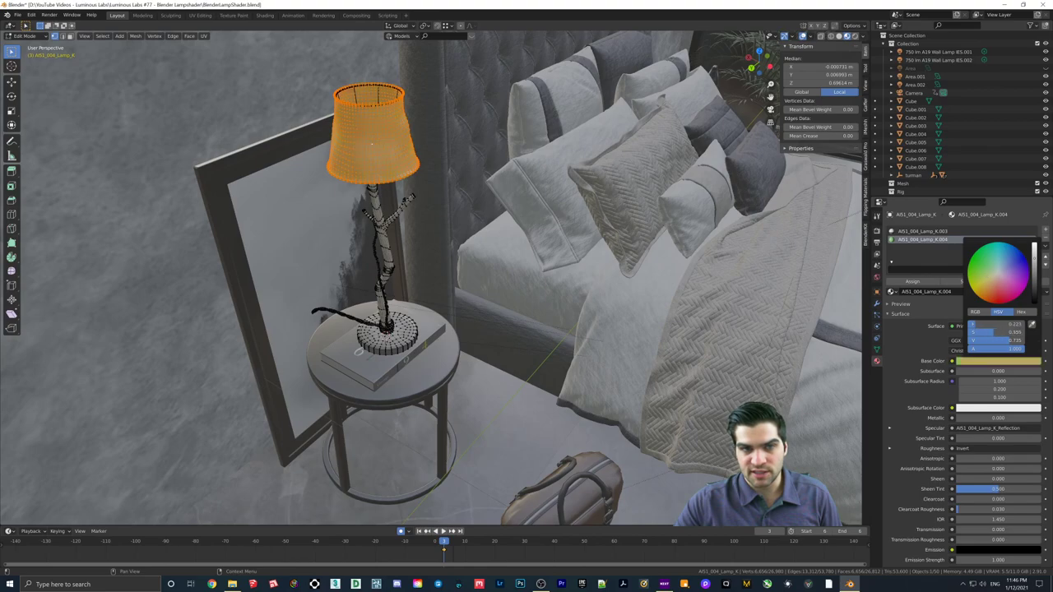
{"action": "left_click", "coordinate": [1004, 270]}
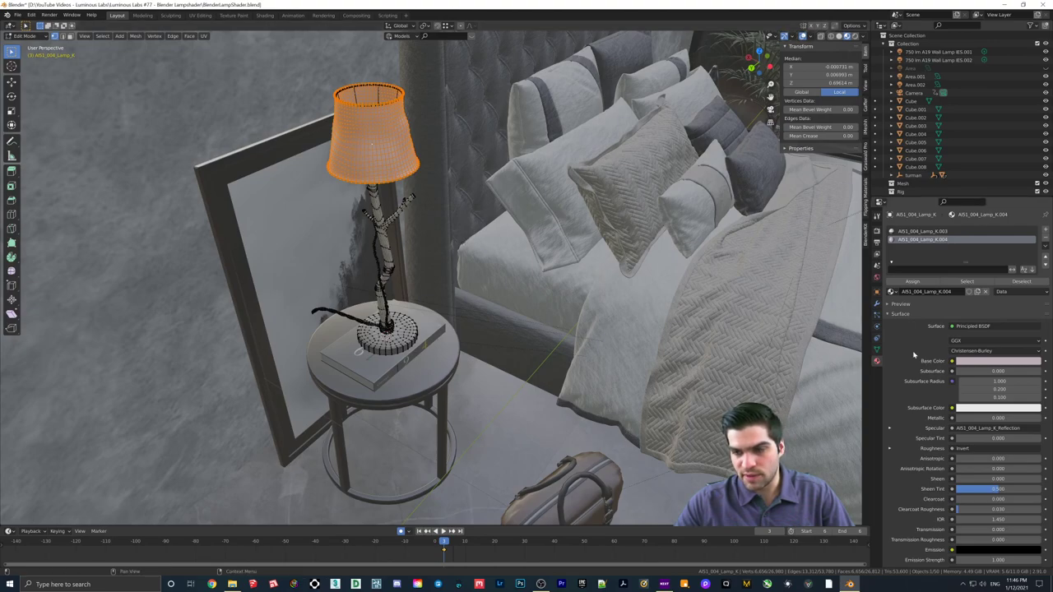
Select all the lamp geometry and return to Object Mode.
{"action": "key", "text": "alt+a"}
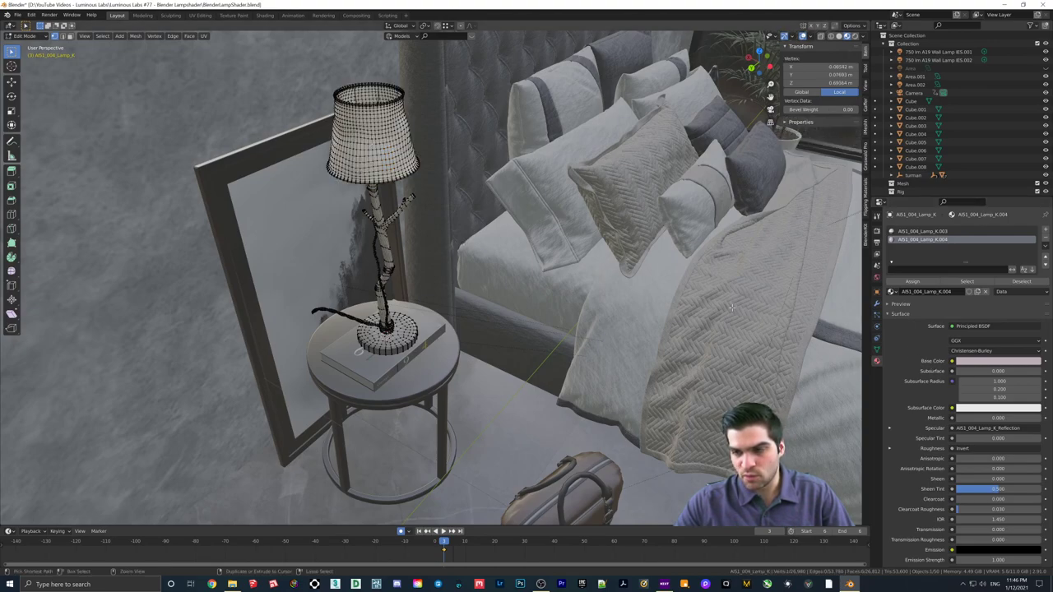
{"action": "key", "text": "a"}
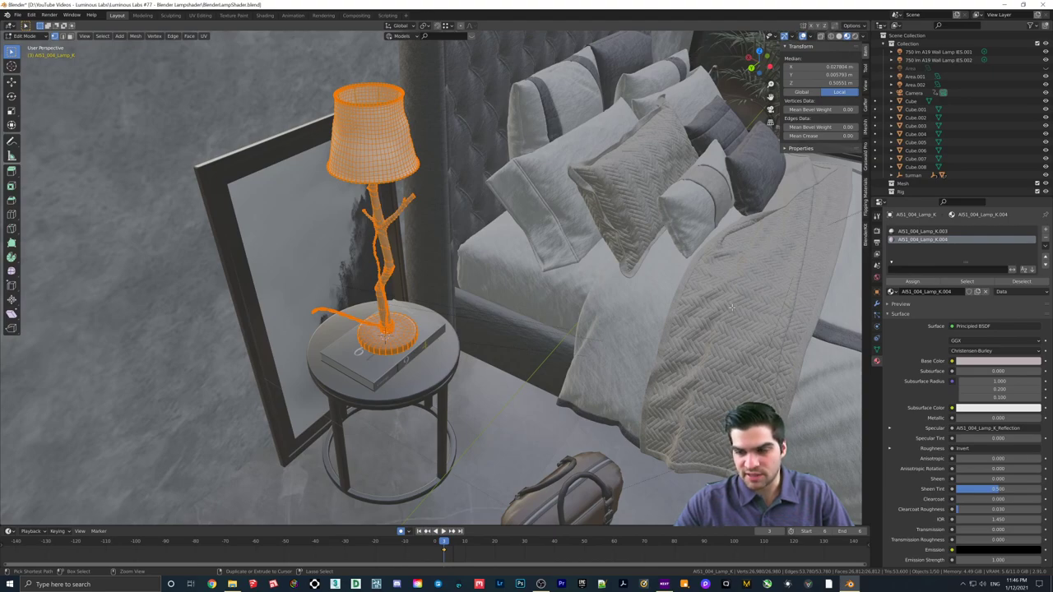
{"action": "key", "text": "Tab"}
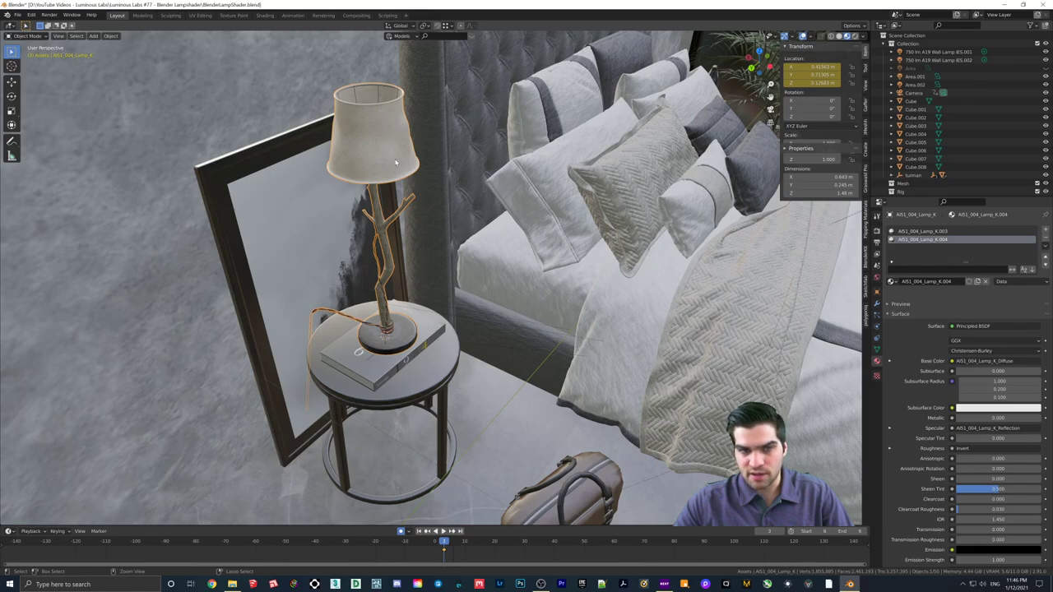
Select the lampshade in Edit Mode and add a slot holding AIS1_004_Lamp_K.002.
{"action": "key", "text": "Tab"}
{"action": "key", "text": "alt+a"}
{"action": "key", "text": "l"}
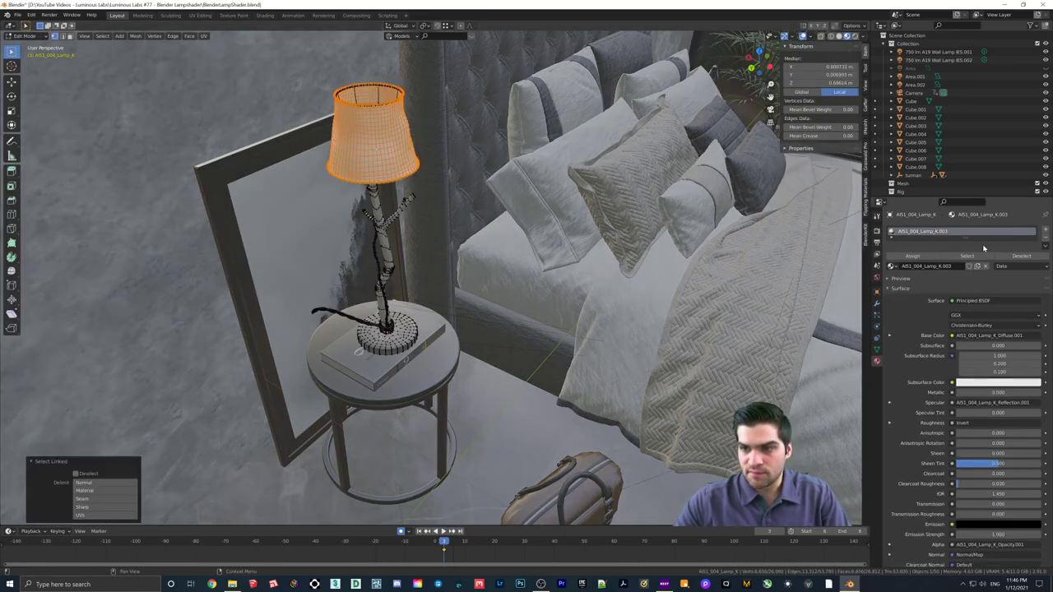
{"action": "left_click", "coordinate": [1048, 234]}
{"action": "left_click", "coordinate": [892, 285]}
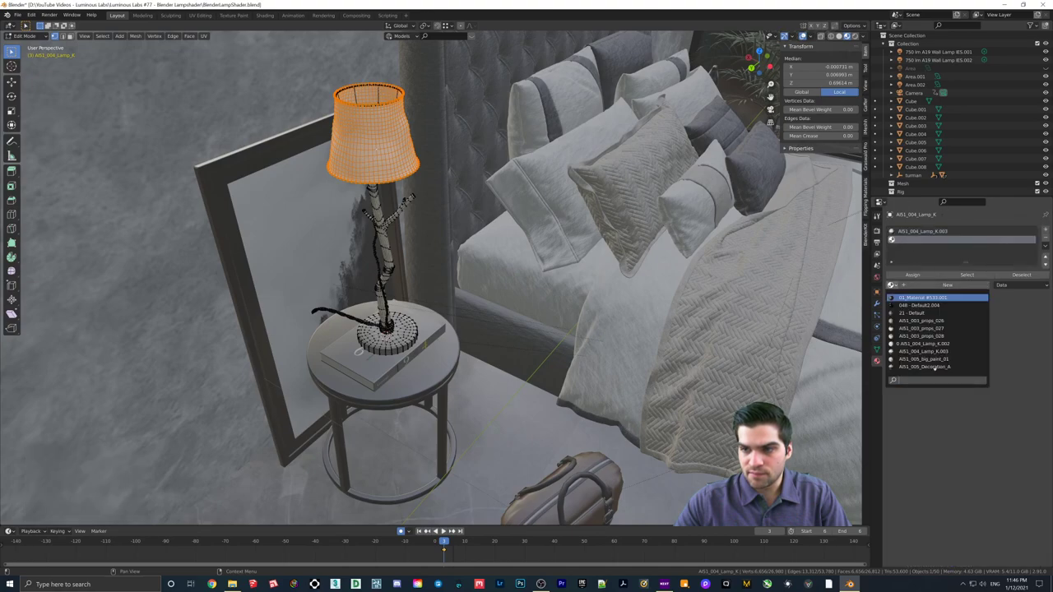
{"action": "type", "text": "ais1"}
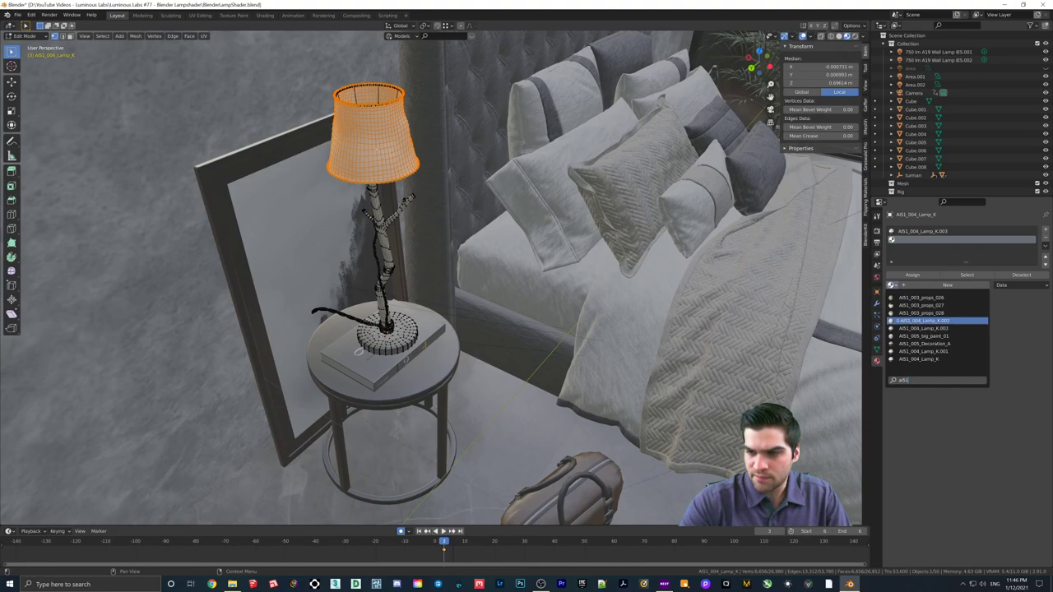
{"action": "left_click", "coordinate": [926, 321]}
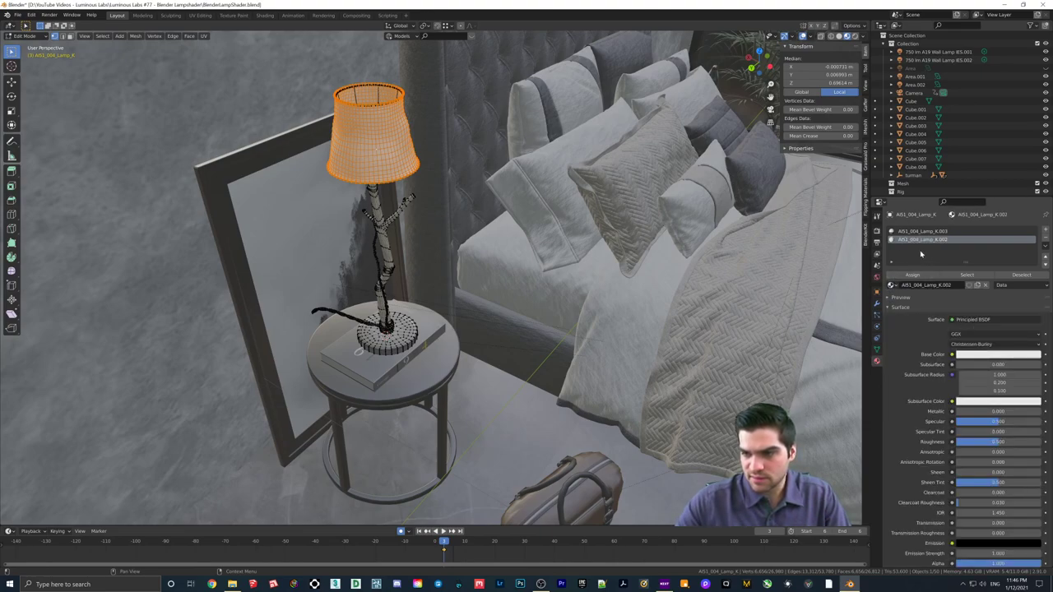
Switch the slot to a new copy of AIS1_004_Lamp_K.003 with Subsurface 0.02.
{"action": "left_click", "coordinate": [892, 284]}
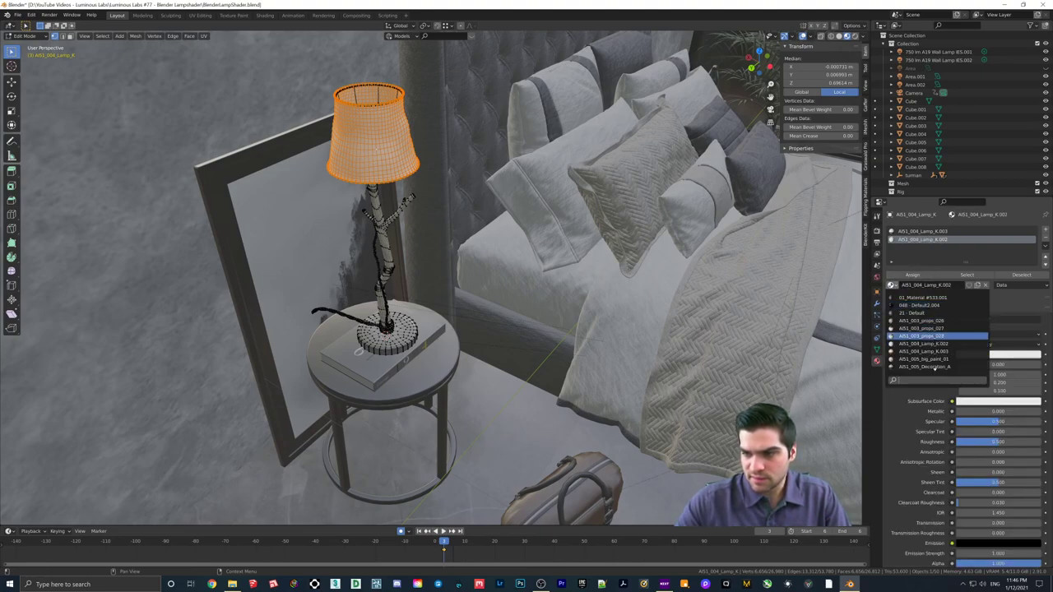
{"action": "left_click", "coordinate": [930, 351]}
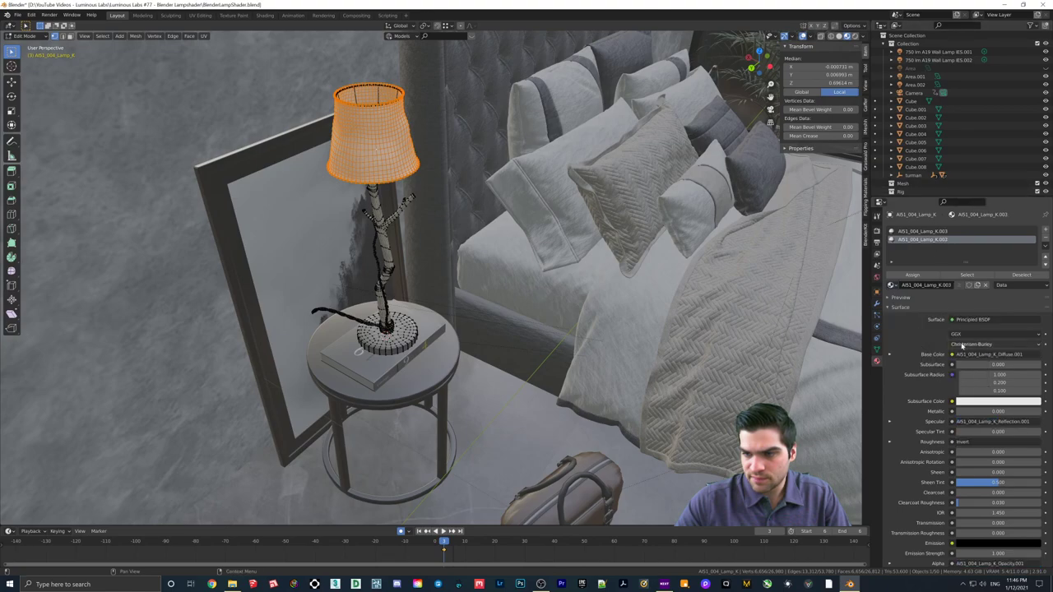
{"action": "left_click", "coordinate": [977, 285]}
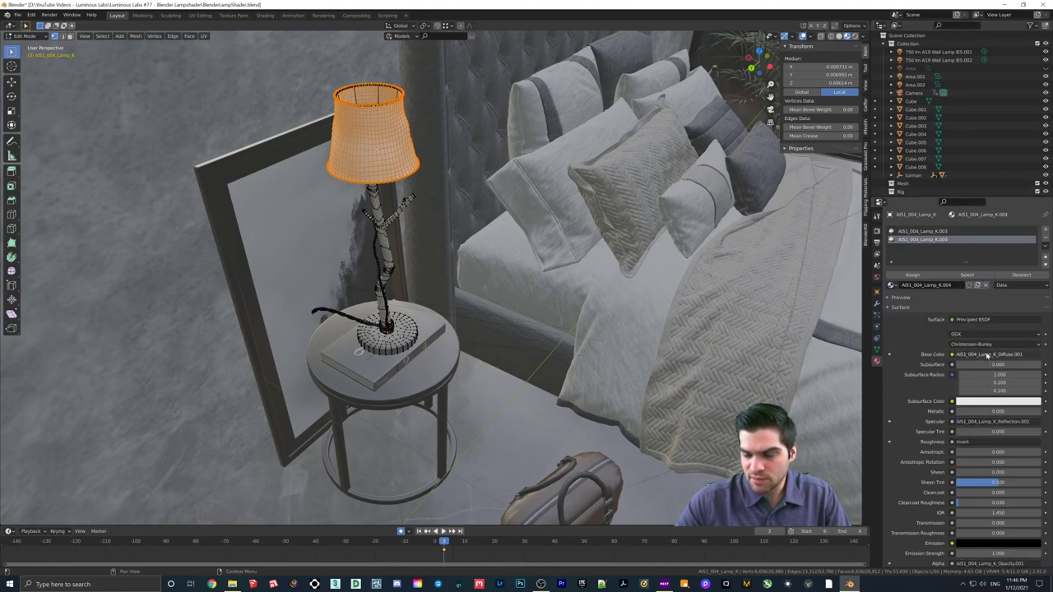
{"action": "double_click", "coordinate": [987, 364]}
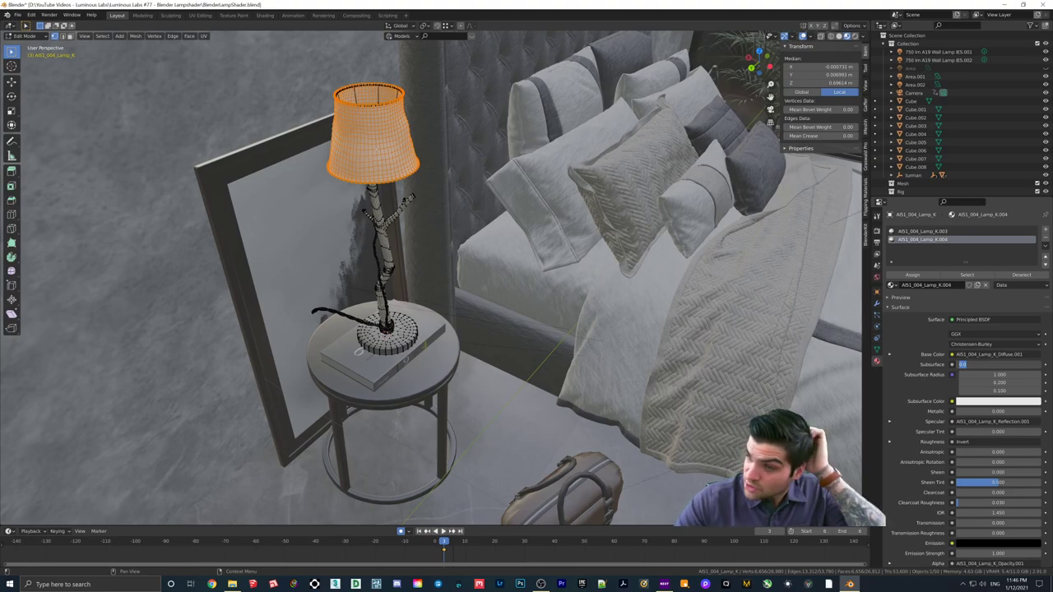
{"action": "type", "text": "0.02"}
{"action": "key", "text": "Return"}
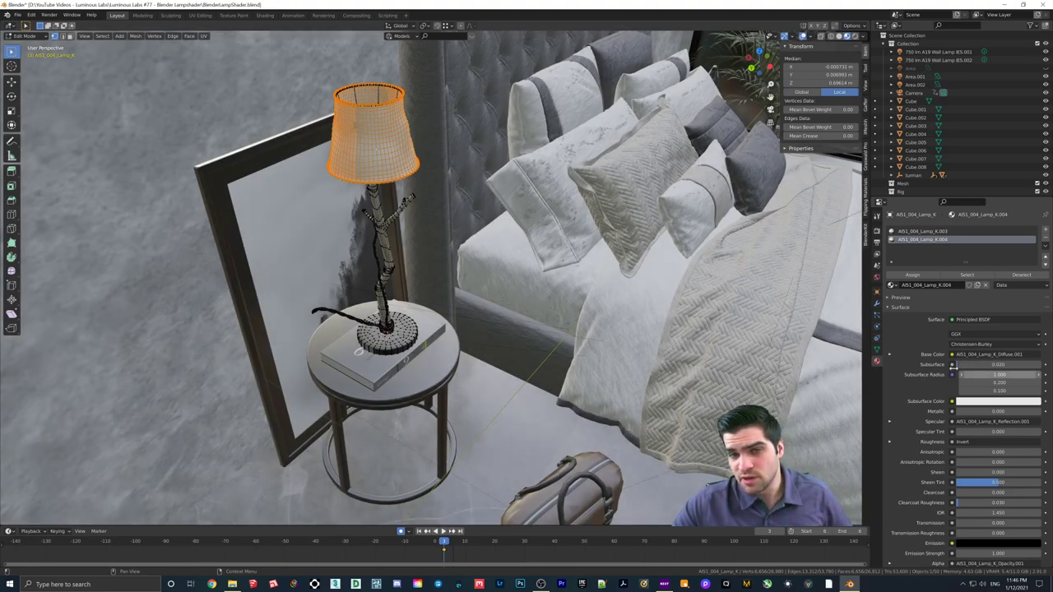
{"action": "middle_click_drag", "start_coordinate": [431, 251], "coordinate": [329, 171]}
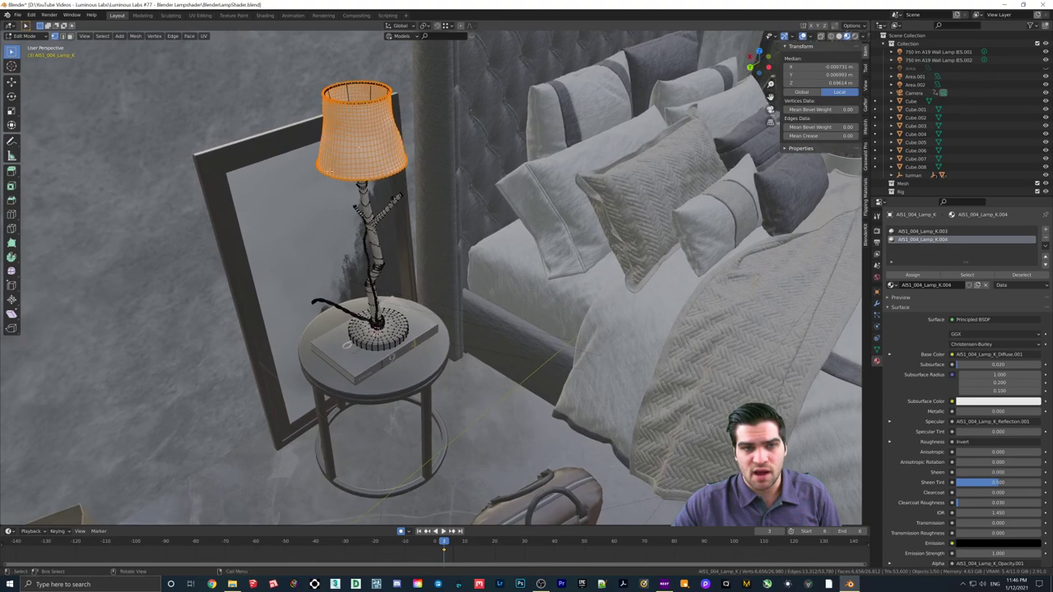
Save the scene to BlenderLampShader.blend.
{"action": "left_click", "coordinate": [17, 15]}
{"action": "left_click", "coordinate": [17, 15]}
{"action": "left_click", "coordinate": [17, 15]}
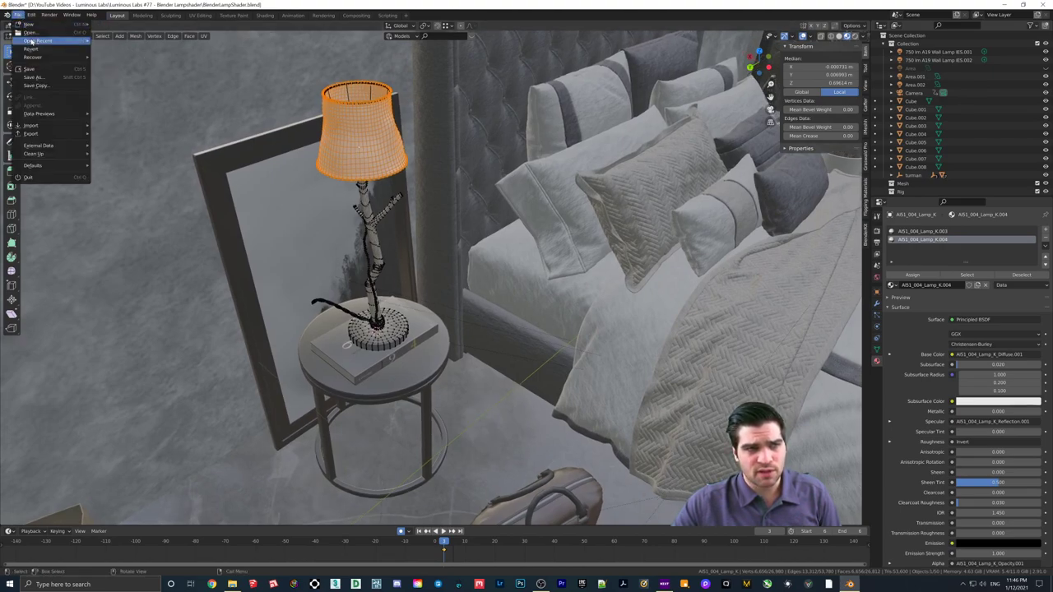
{"action": "left_click", "coordinate": [28, 69]}
Select the bulb inside the lampshade and delete its vertices.
{"action": "mouse_move", "coordinate": [436, 218]}
{"action": "middle_mouse_down"}
{"action": "mouse_move", "coordinate": [420, 210]}
{"action": "mouse_move", "coordinate": [449, 227]}
{"action": "mouse_move", "coordinate": [427, 232]}
{"action": "middle_mouse_up"}
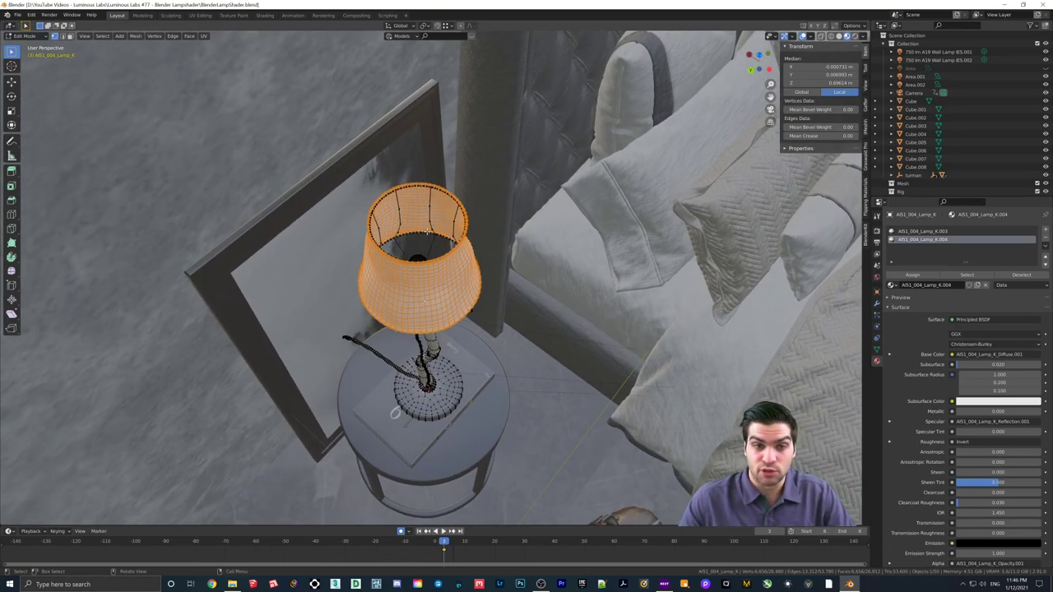
{"action": "middle_click_drag", "start_coordinate": [427, 233], "coordinate": [406, 285]}
{"action": "key", "text": "alt+a"}
{"action": "key", "text": "l"}
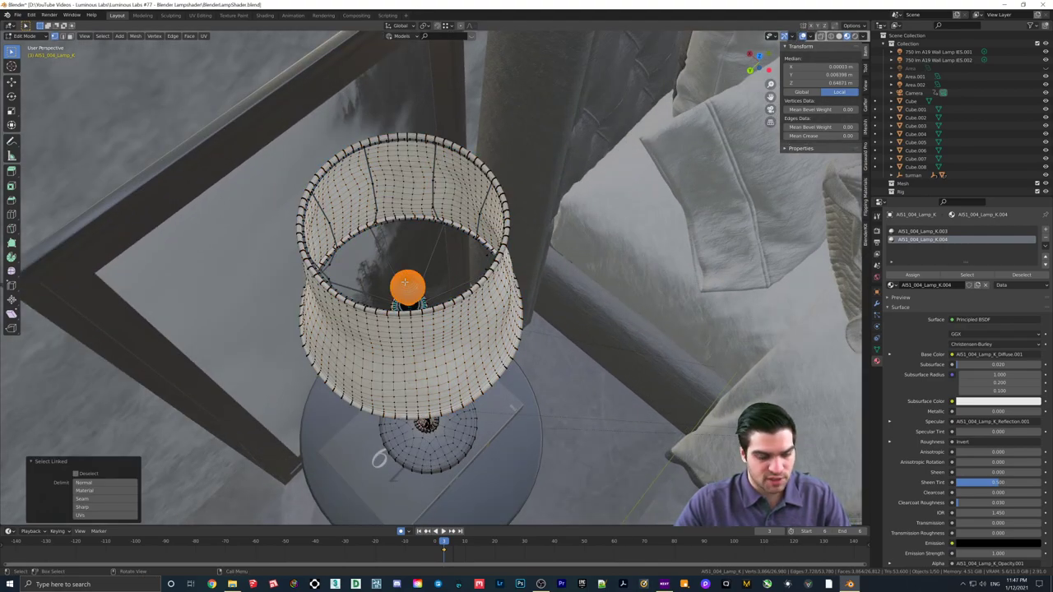
{"action": "key", "text": "x"}
{"action": "left_click", "coordinate": [404, 282]}
{"action": "middle_click_drag", "start_coordinate": [405, 283], "coordinate": [412, 357]}
{"action": "key", "text": "shift+a"}
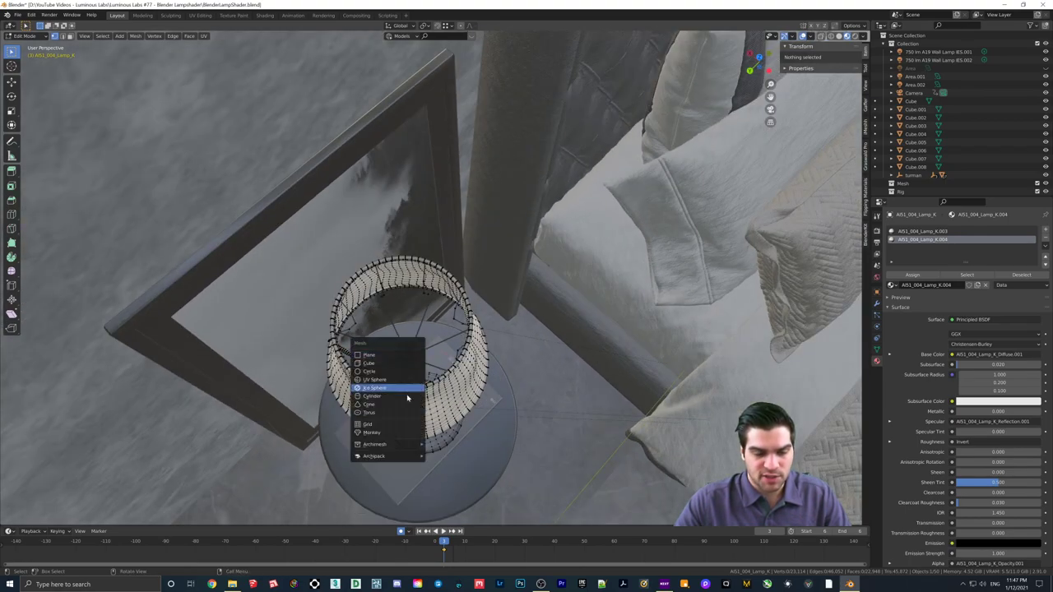
In Object Mode, add the Incandescent 750 lm A19 Wall Lamp IES light.
{"action": "key", "text": "Tab"}
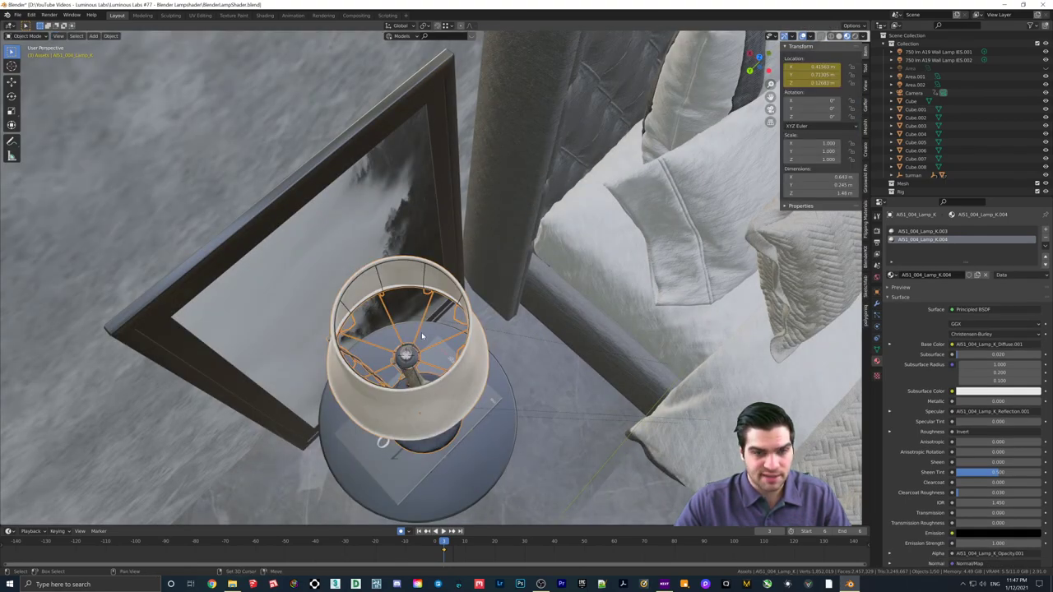
{"action": "key", "text": "shift+a"}
{"action": "mouse_move", "coordinate": [402, 334]}
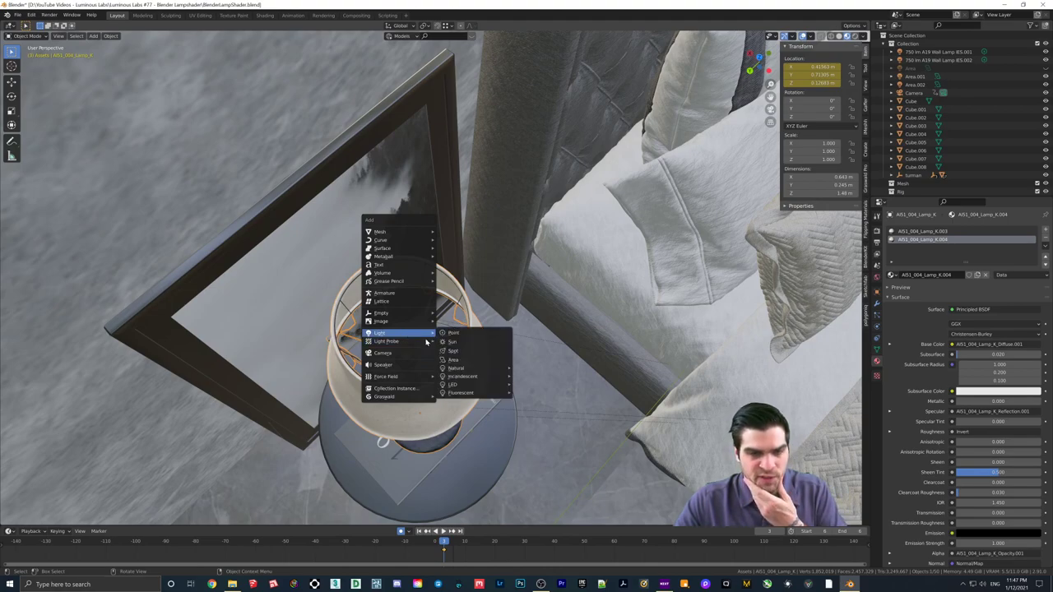
{"action": "mouse_move", "coordinate": [458, 369]}
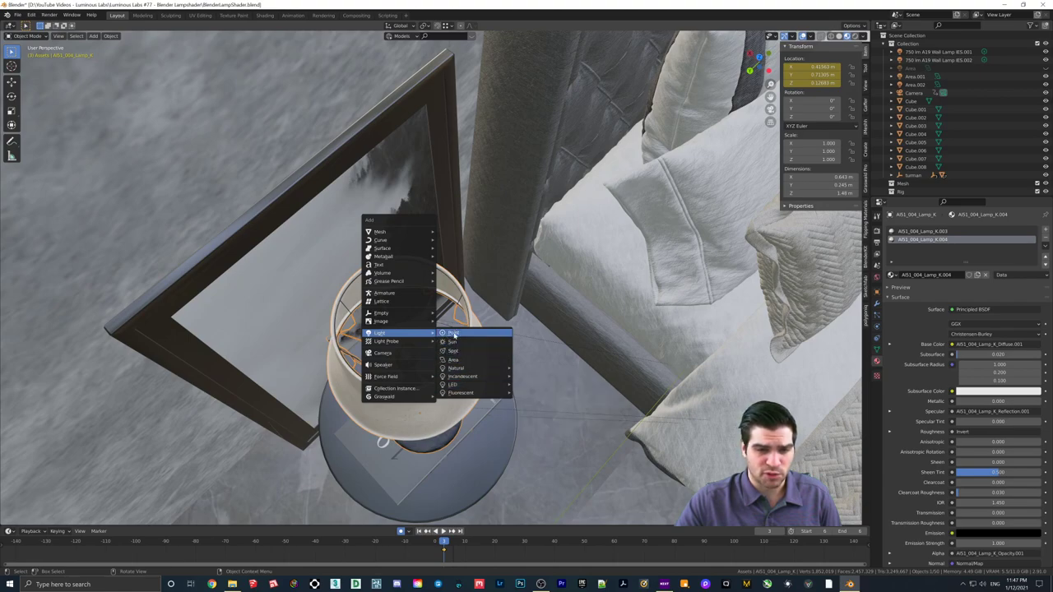
{"action": "mouse_move", "coordinate": [458, 385]}
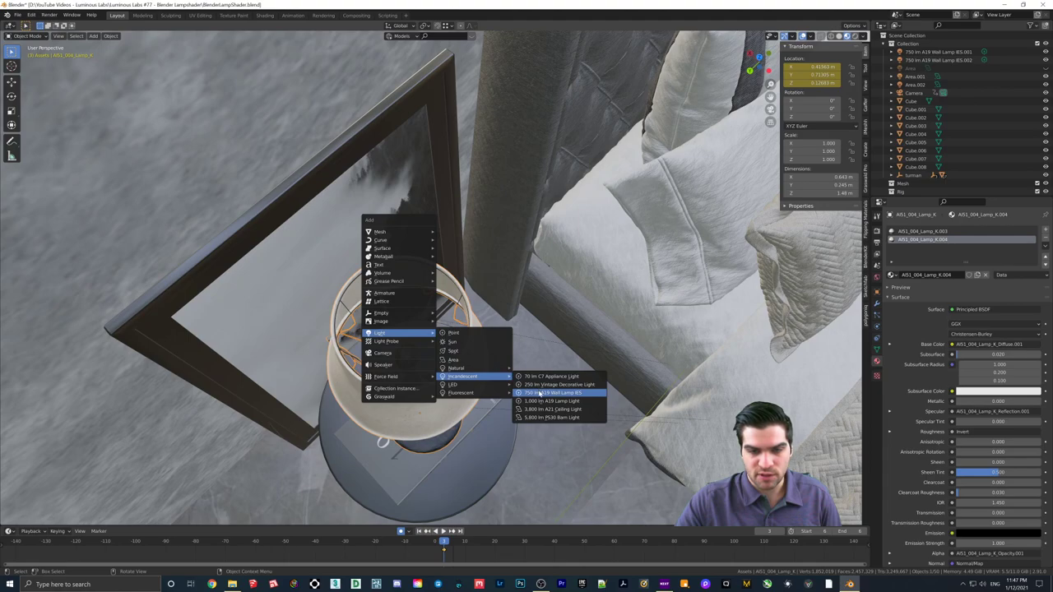
{"action": "left_click", "coordinate": [547, 378]}
{"action": "scroll", "coordinate": [416, 338], "scroll_direction": "up", "scroll_amount": 2}
Raise the light along Z inside the shade and set its temperature to 3000.
{"action": "key", "text": "g"}
{"action": "key", "text": "z"}
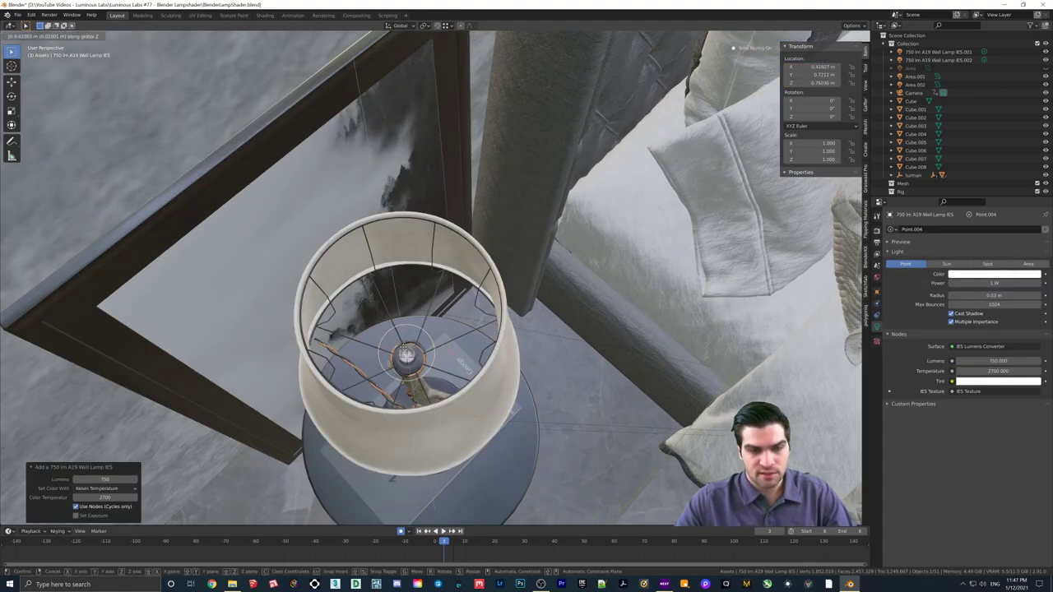
{"action": "left_click", "coordinate": [404, 343]}
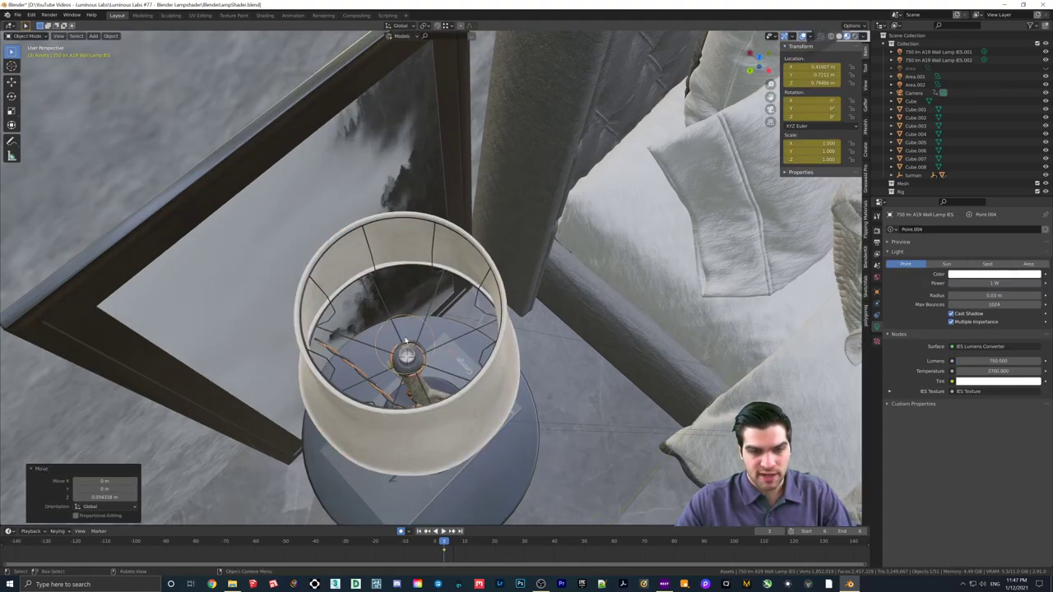
{"action": "left_click", "coordinate": [995, 371]}
{"action": "type", "text": "3000"}
{"action": "key", "text": "Return"}
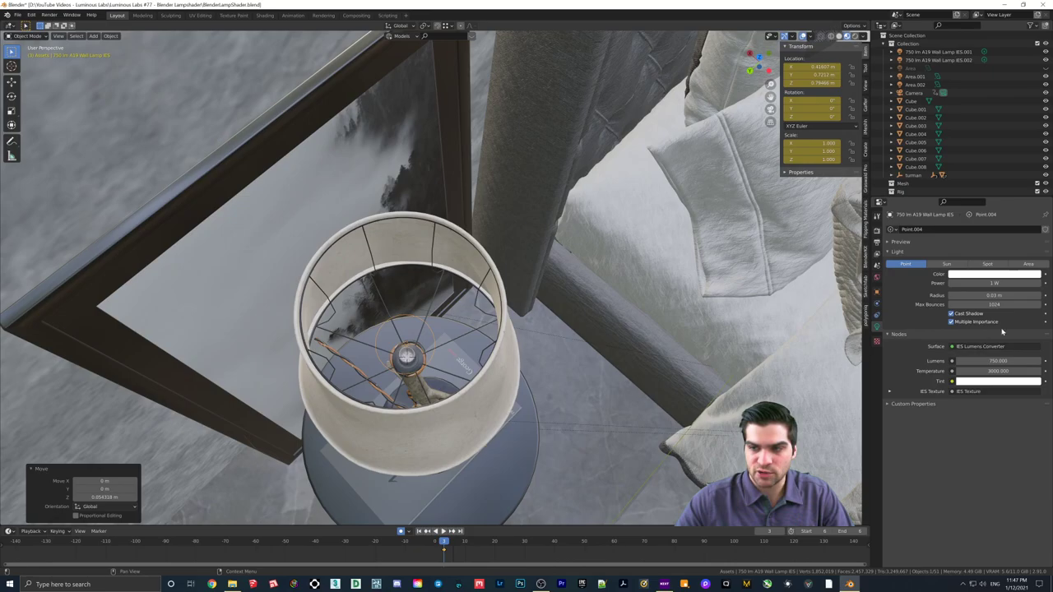
Set the light's power to 2.5 W and turn off Auto Keying.
{"action": "left_click", "coordinate": [994, 283]}
{"action": "key", "text": "Return"}
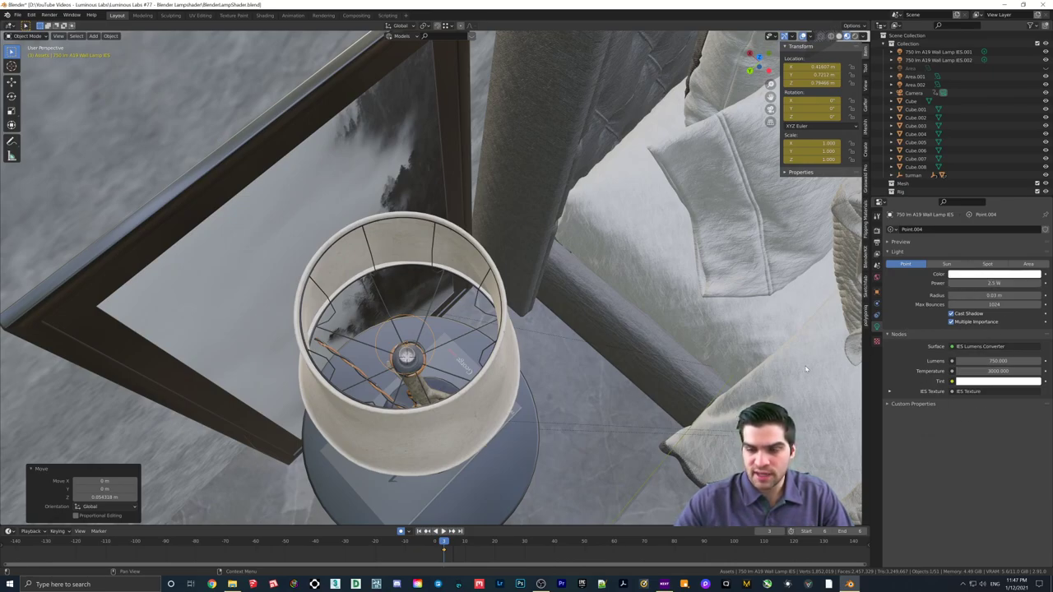
{"action": "middle_click_drag", "start_coordinate": [451, 324], "coordinate": [505, 329]}
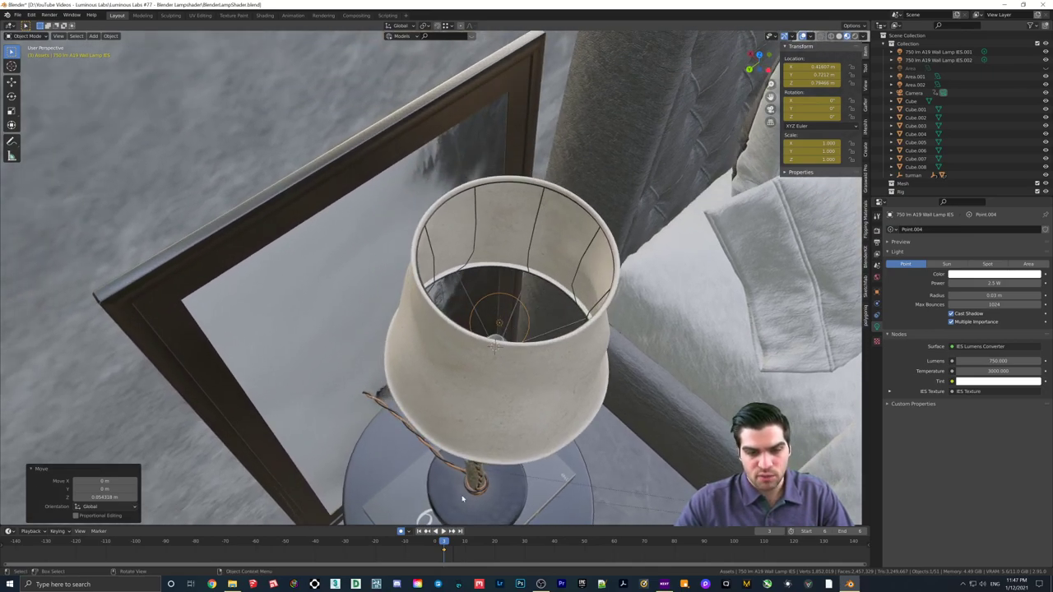
{"action": "left_click", "coordinate": [401, 532]}
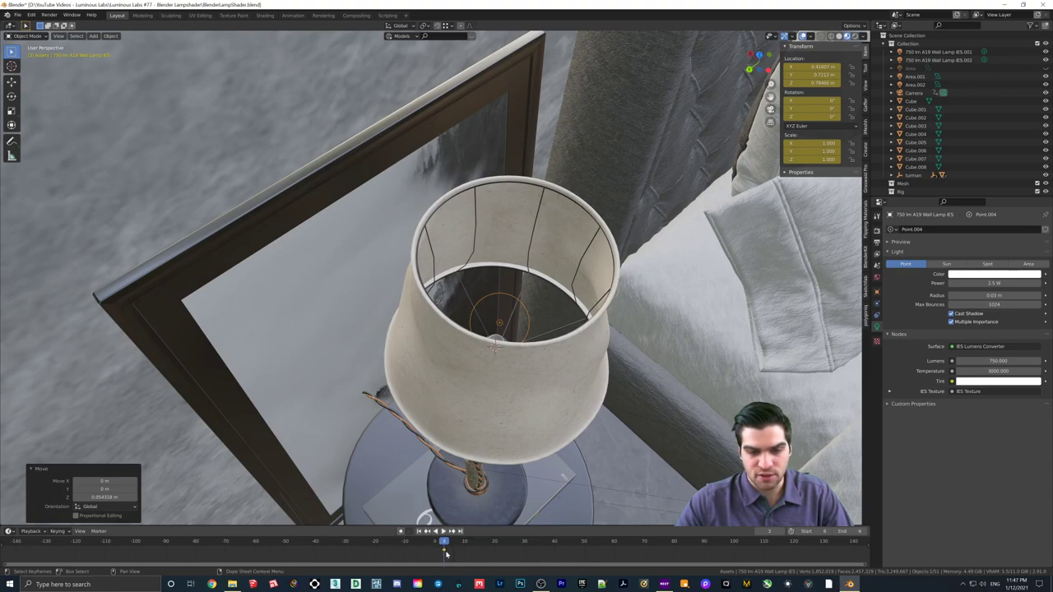
Delete the light's keyframes and place a linked copy slightly higher in the shade.
{"action": "right_click", "coordinate": [448, 554]}
{"action": "left_click", "coordinate": [439, 549]}
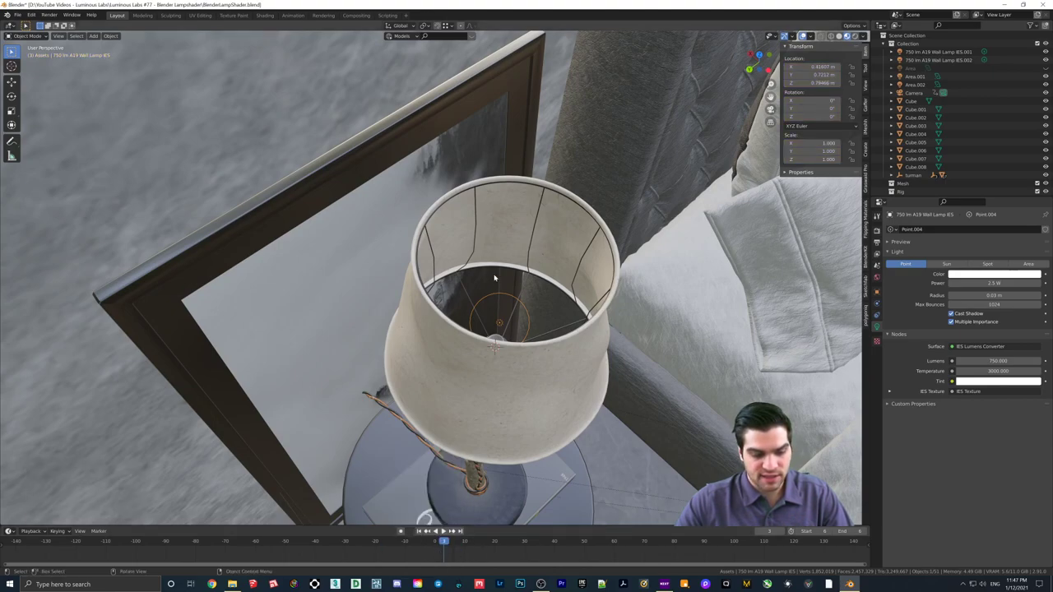
{"action": "key", "text": "shift+d"}
{"action": "key", "text": "z"}
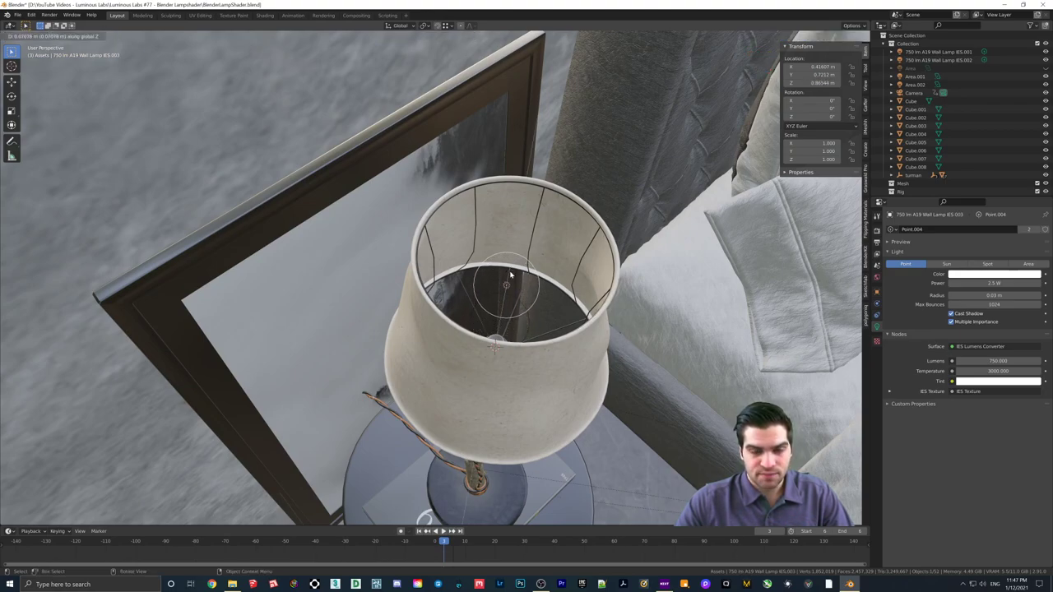
{"action": "left_click", "coordinate": [510, 274]}
Rotate the linked light copy 180° on X.
{"action": "type", "text": "rx"}
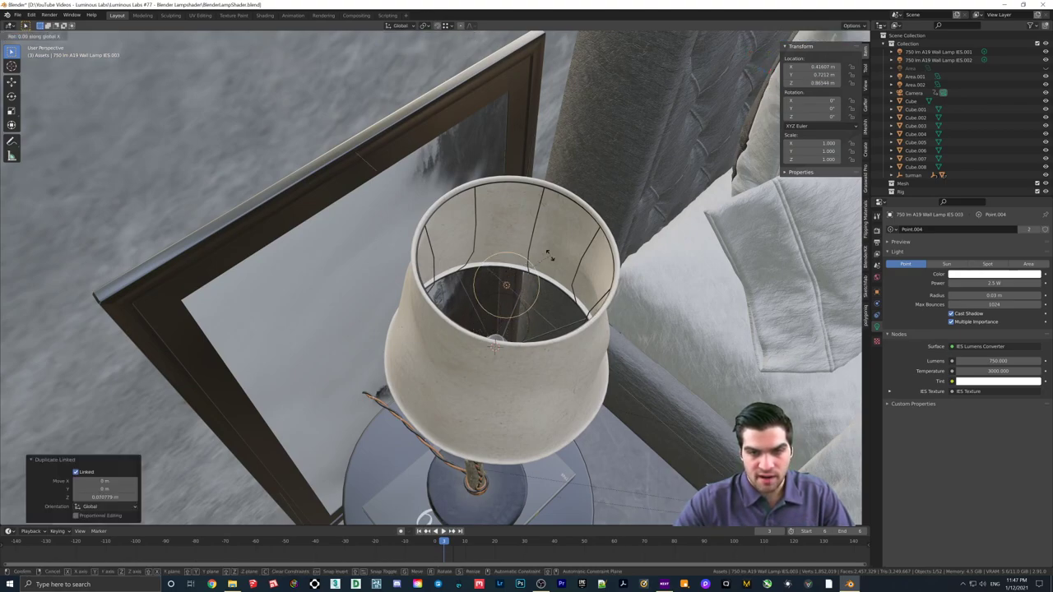
{"action": "type", "text": "180"}
{"action": "key", "text": "Return"}
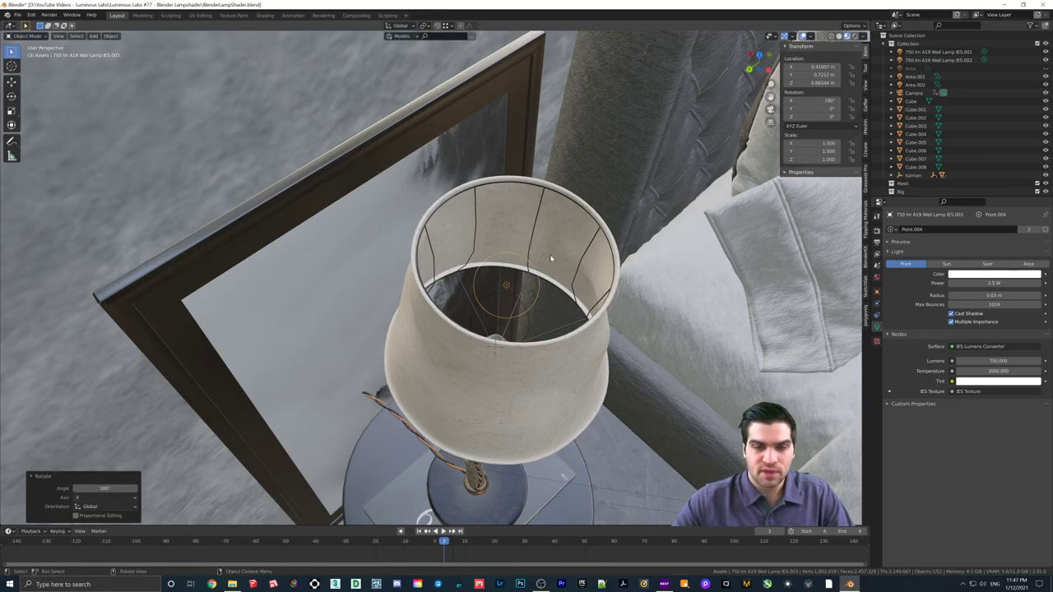
{"action": "middle_click_drag", "start_coordinate": [549, 254], "coordinate": [465, 339]}
Switch to camera view, set render samples to 100, and save BlenderLampShader.blend.
{"action": "key", "text": "KP_0"}
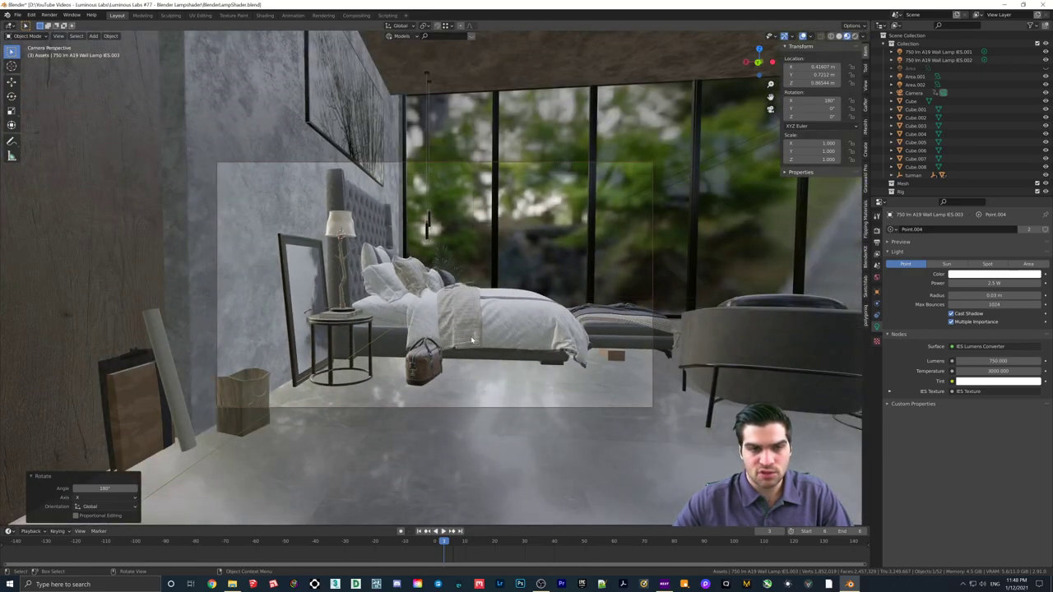
{"action": "left_click", "coordinate": [877, 242]}
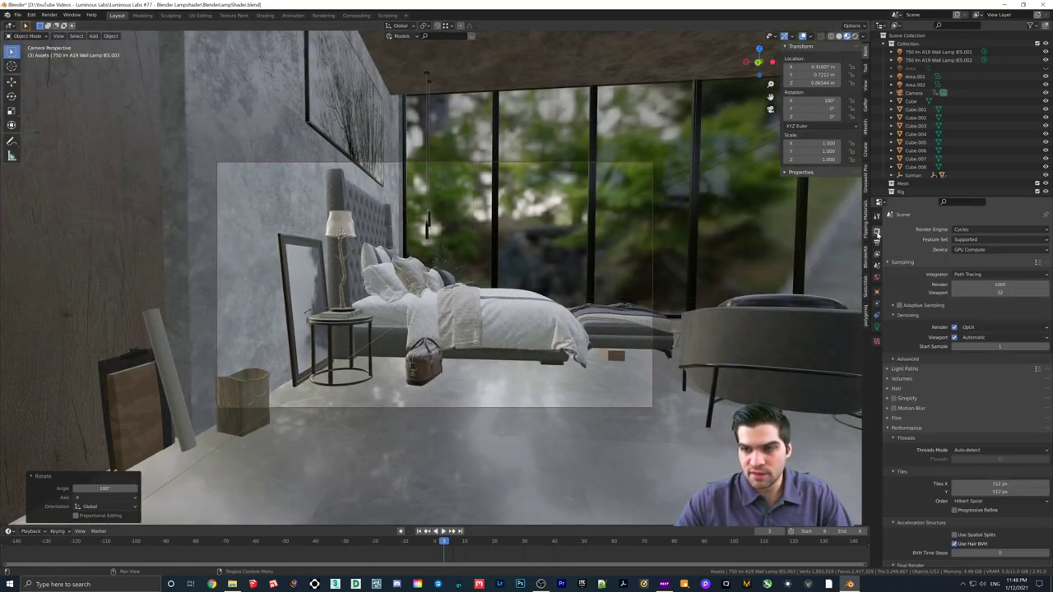
{"action": "double_click", "coordinate": [979, 285]}
{"action": "type", "text": "100"}
{"action": "key", "text": "Return"}
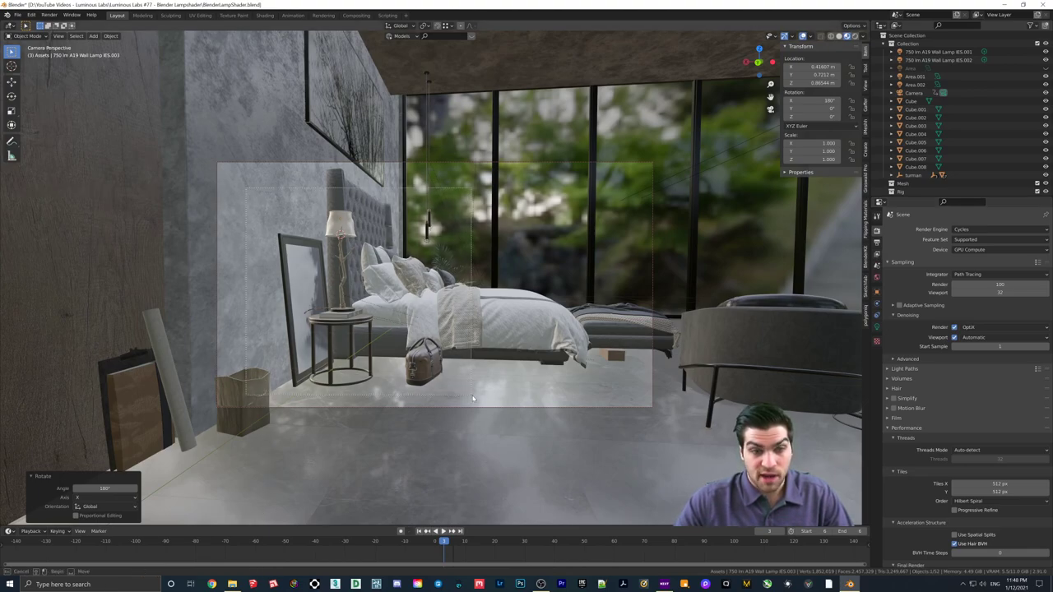
{"action": "left_click", "coordinate": [17, 15]}
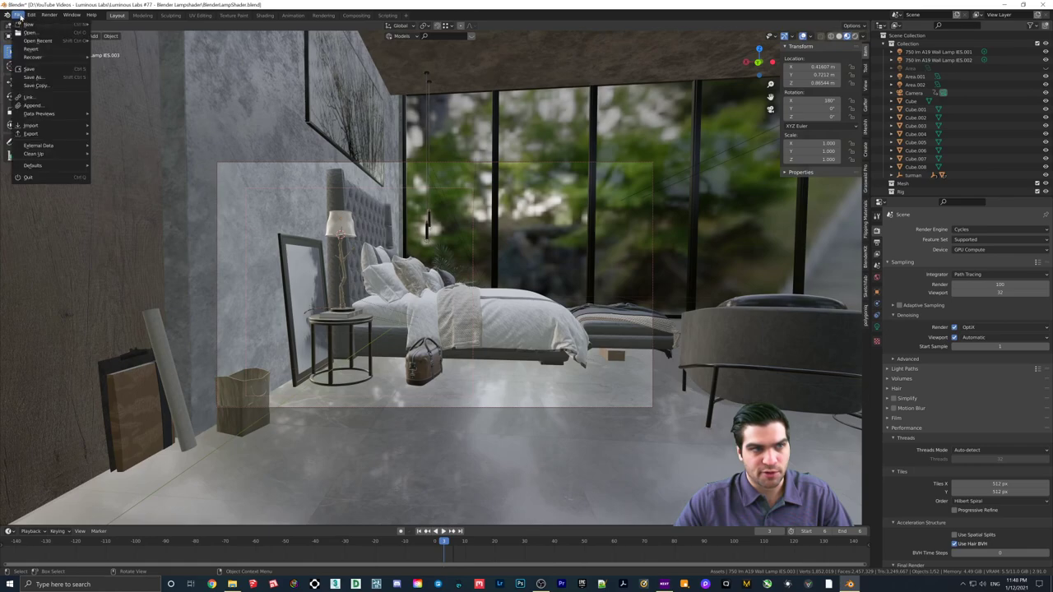
{"action": "left_click", "coordinate": [37, 70]}
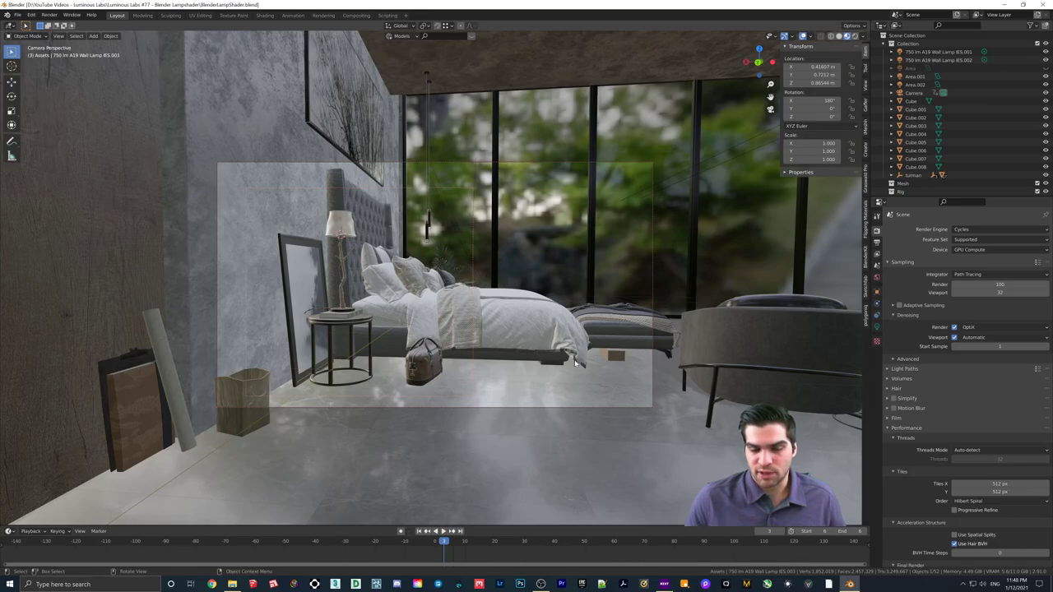
Render the camera view with F12 and bring the render window into view while it finishes.
{"action": "key", "text": "F12"}
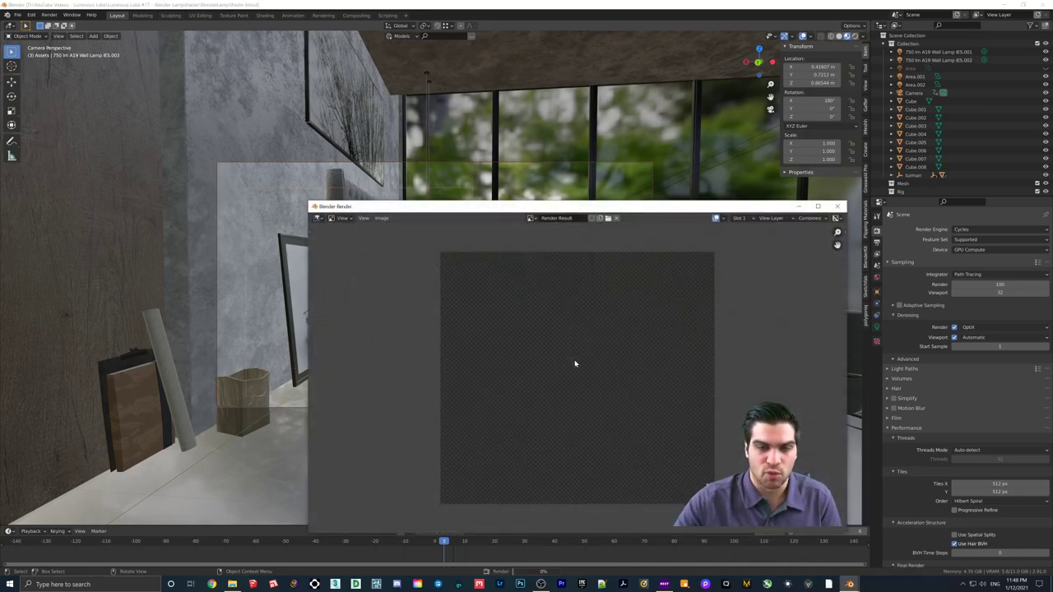
{"action": "left_click_drag", "start_coordinate": [554, 207], "coordinate": [549, 189]}
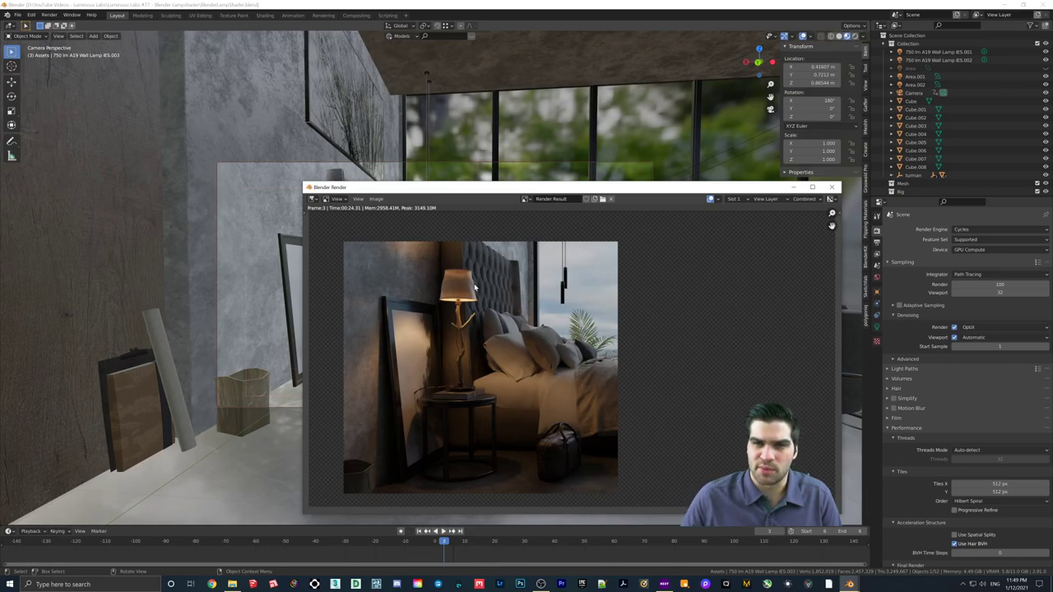
Close the render, select the bedside lamp, and set its material Subsurface to 0.040.
{"action": "left_click", "coordinate": [831, 187]}
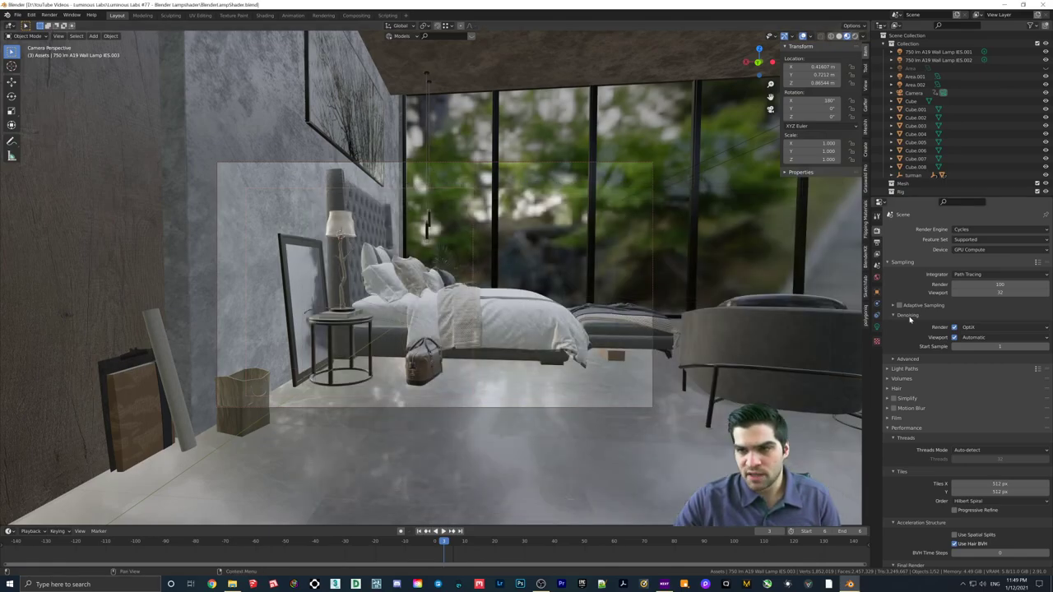
{"action": "left_click", "coordinate": [346, 233]}
{"action": "left_click", "coordinate": [876, 360]}
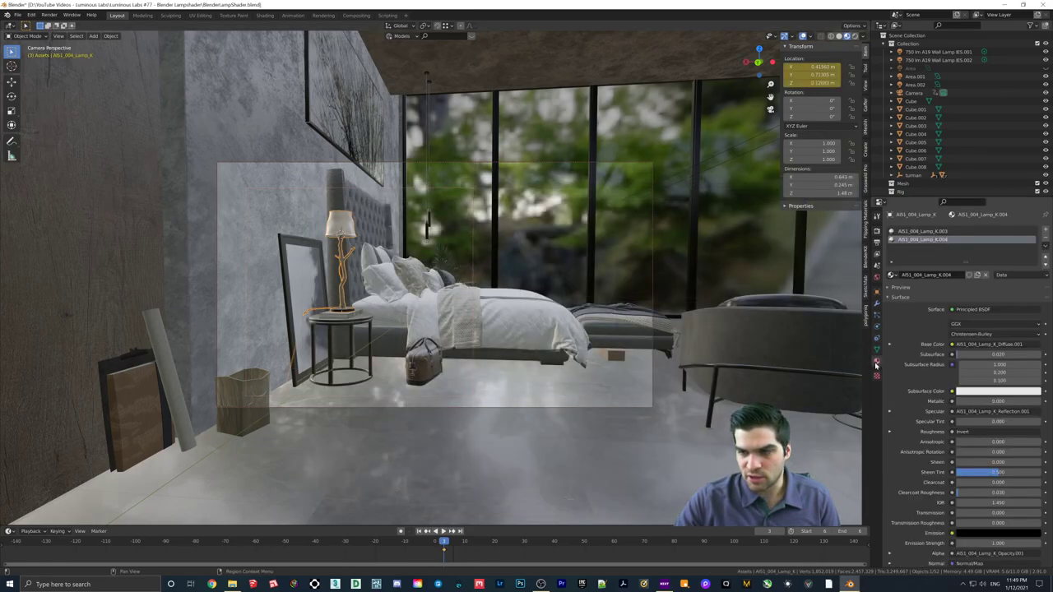
{"action": "left_click", "coordinate": [978, 356]}
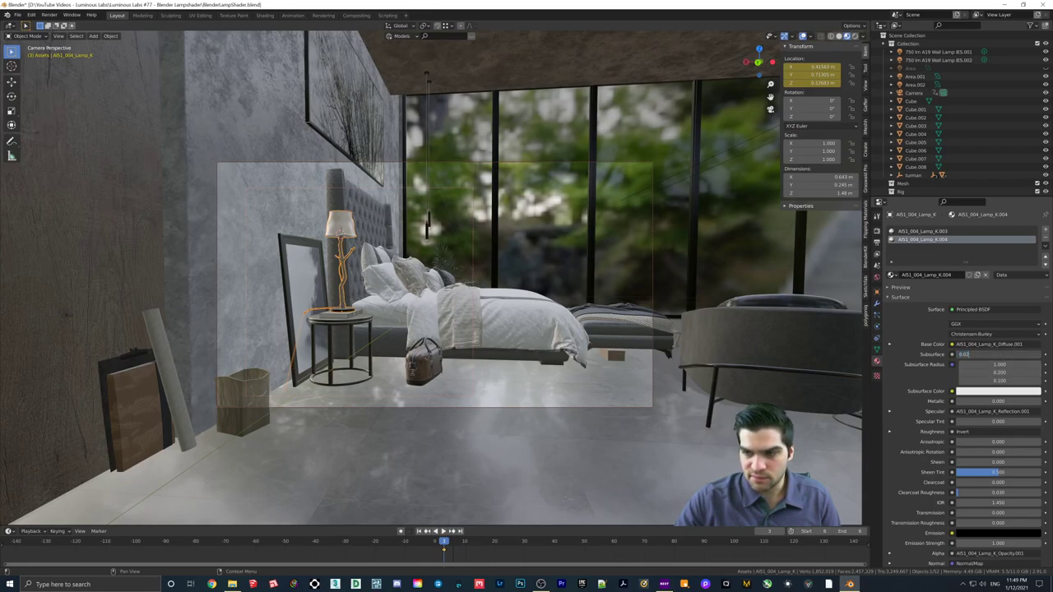
{"action": "key", "text": "BackSpace"}
{"action": "type", "text": "4"}
{"action": "key", "text": "Return"}
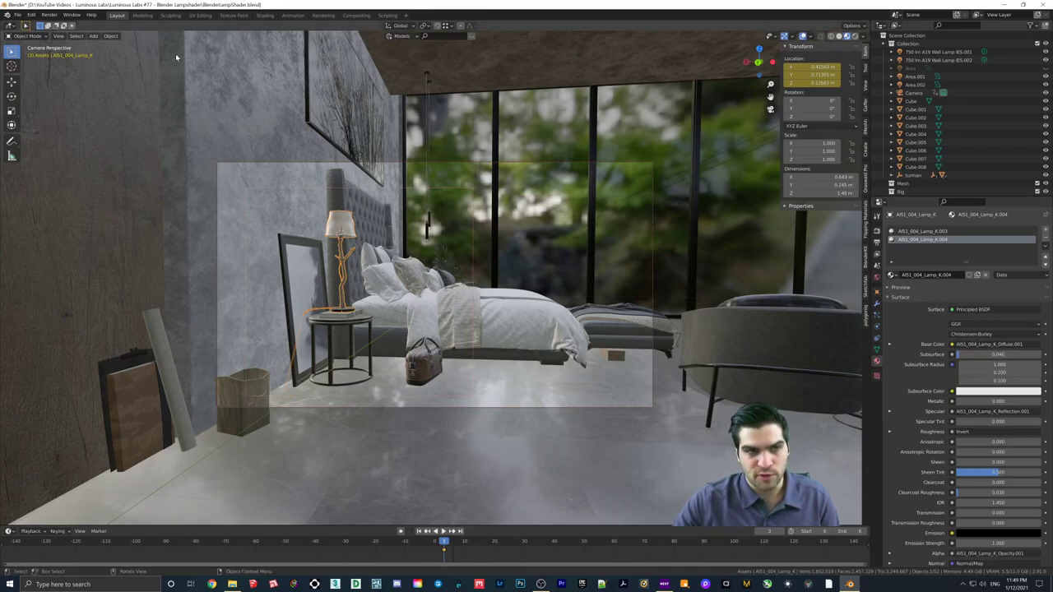
Save the file and re-render the camera view with the new subsurface value.
{"action": "left_click", "coordinate": [14, 16]}
{"action": "left_click", "coordinate": [33, 71]}
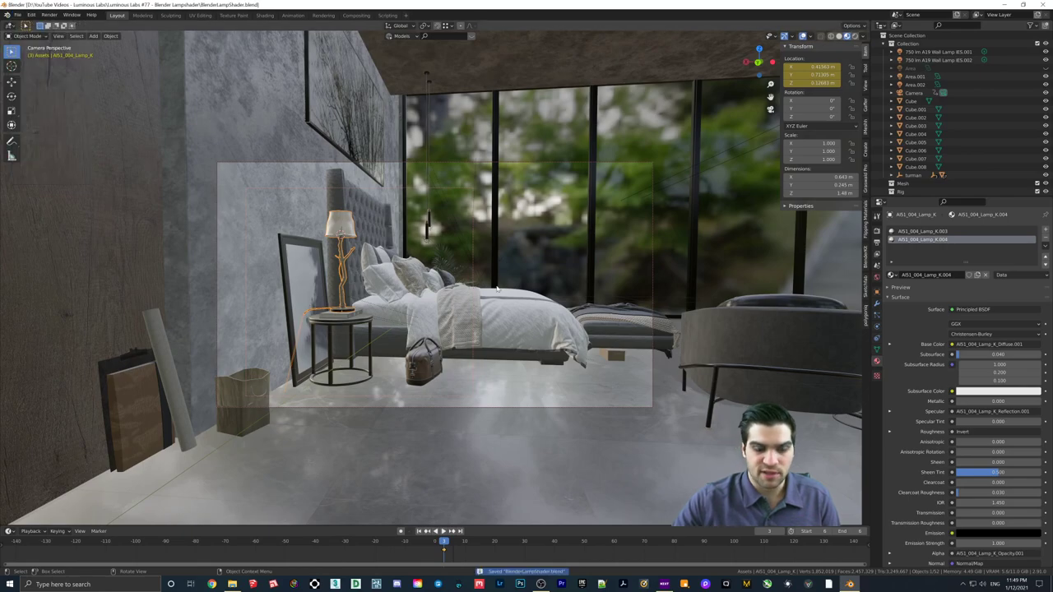
{"action": "key", "text": "F12"}
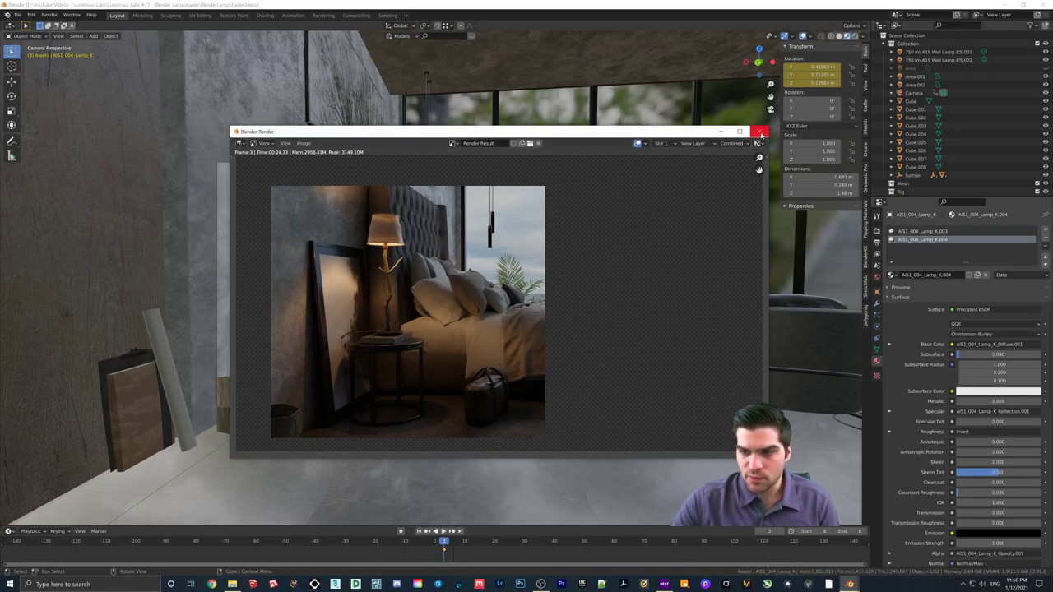
In the Shading workspace, delete the opacity image texture node feeding Alpha.
{"action": "left_click", "coordinate": [759, 131]}
{"action": "left_click", "coordinate": [264, 15]}
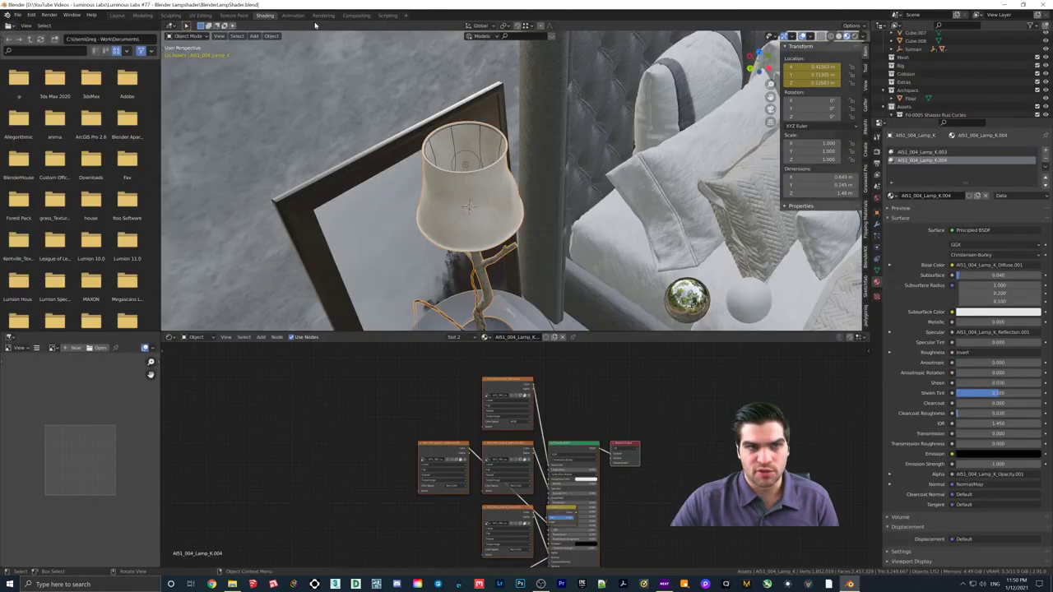
{"action": "middle_click_drag", "start_coordinate": [485, 472], "coordinate": [492, 473]}
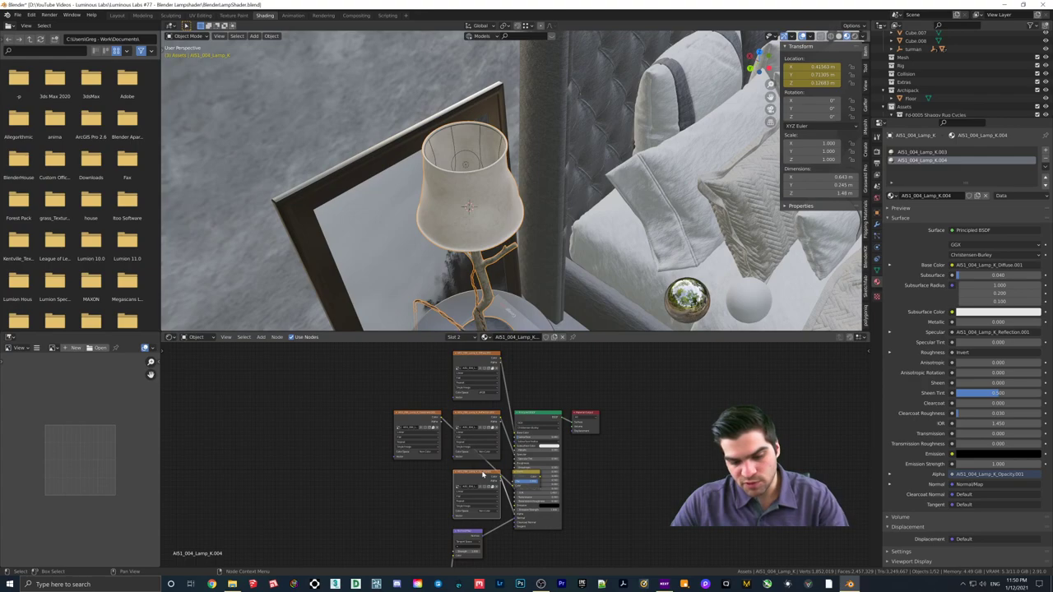
{"action": "left_click", "coordinate": [484, 474]}
{"action": "key", "text": "x"}
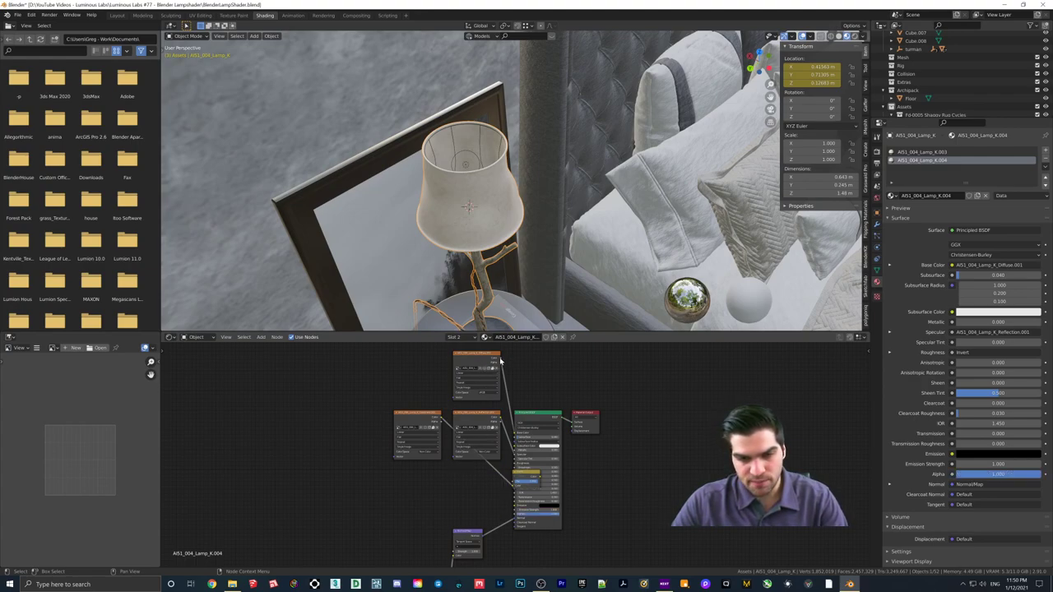
Link the Diffuse texture into Subsurface Color and save BlenderLampShader.blend.
{"action": "left_click_drag", "start_coordinate": [486, 361], "coordinate": [464, 363]}
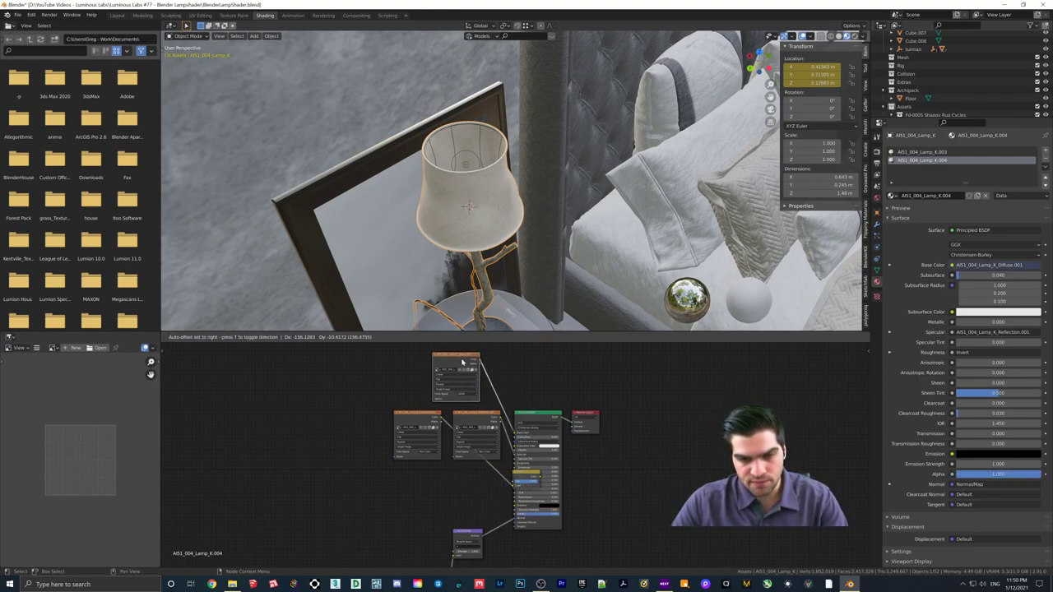
{"action": "left_click_drag", "start_coordinate": [475, 415], "coordinate": [377, 471]}
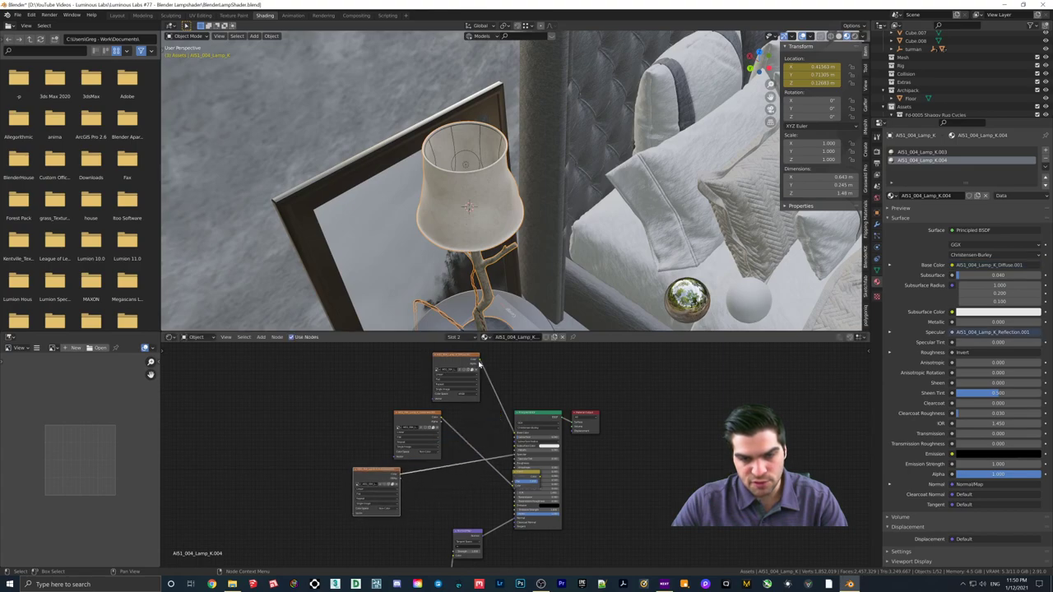
{"action": "left_click_drag", "start_coordinate": [479, 362], "coordinate": [516, 450]}
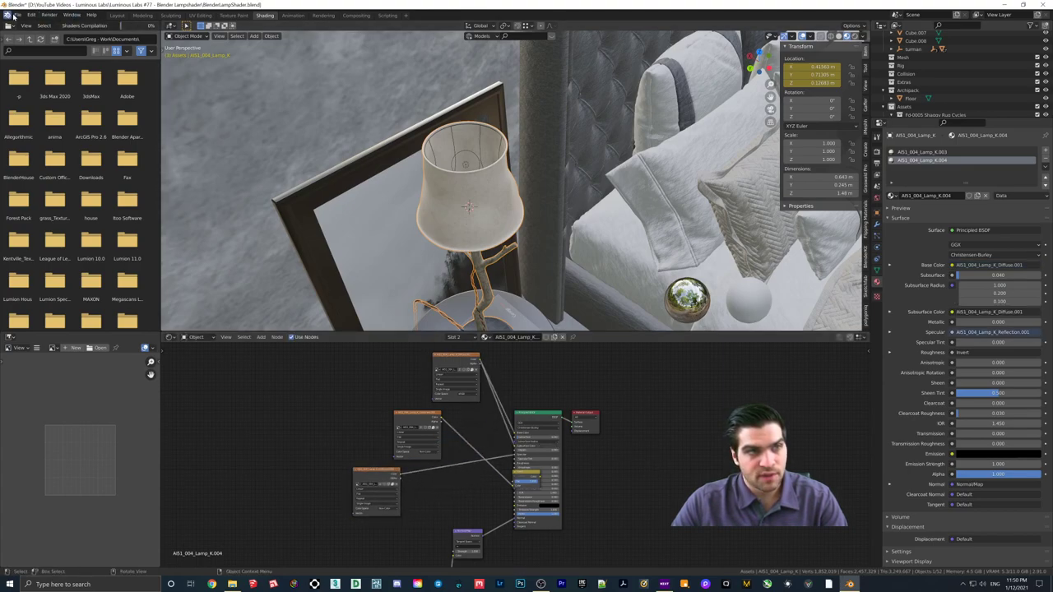
{"action": "left_click", "coordinate": [17, 15]}
{"action": "left_click", "coordinate": [31, 69]}
Back in Layout, start the final F12 render of the bedroom with the glowing lampshade.
{"action": "left_click", "coordinate": [117, 15]}
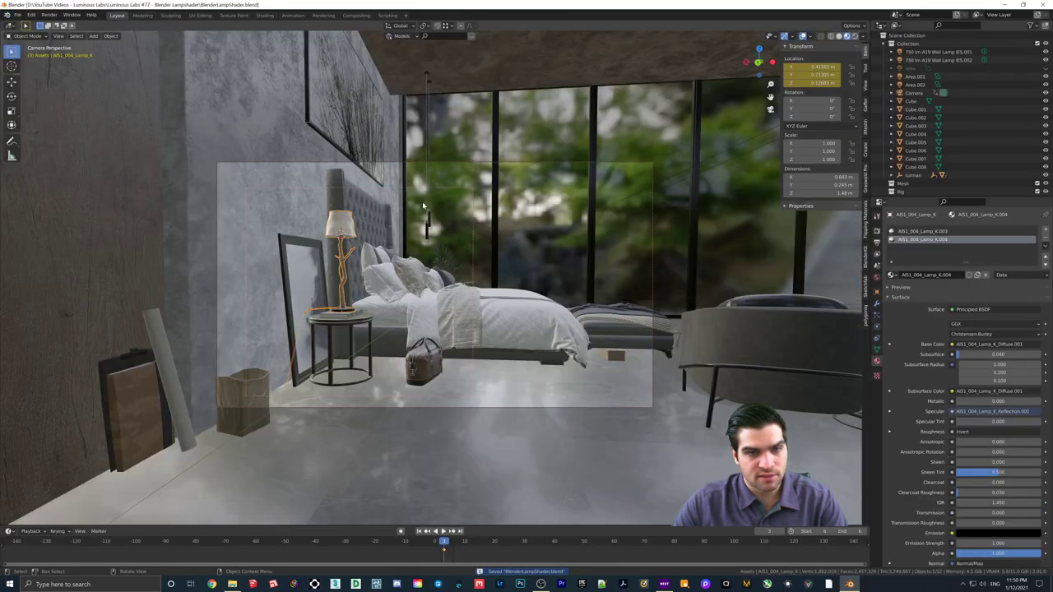
{"action": "key", "text": "F12"}
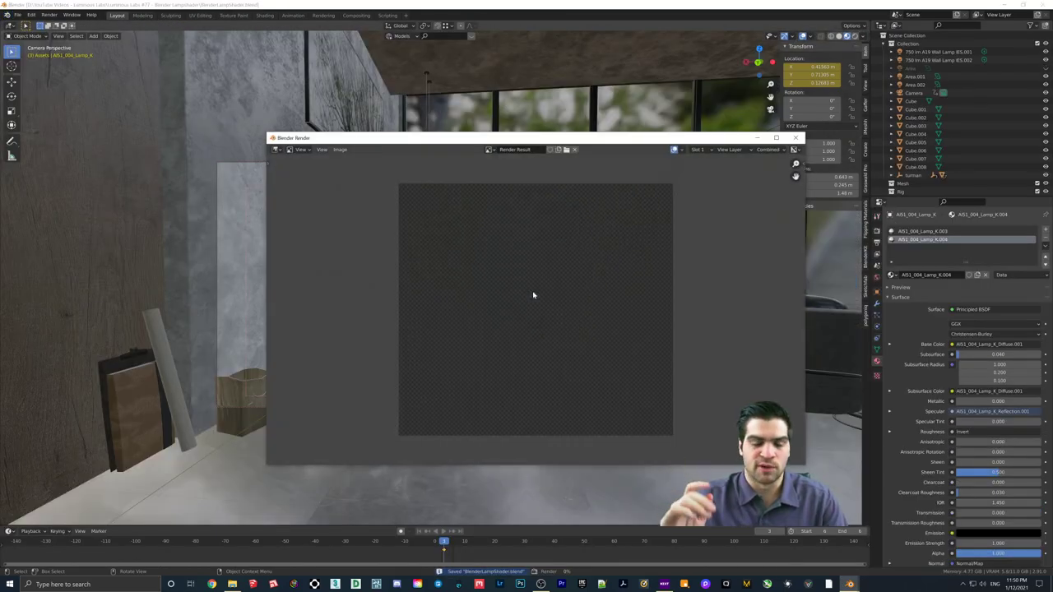